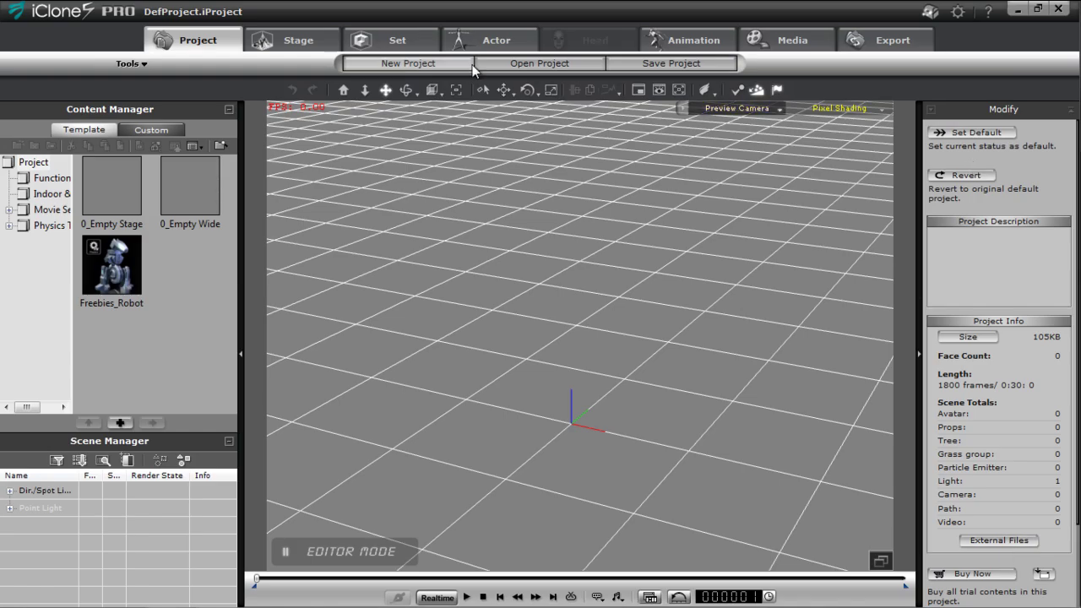
Add the GR5_MC01 character to the scene and frame it from the front
click(486, 42)
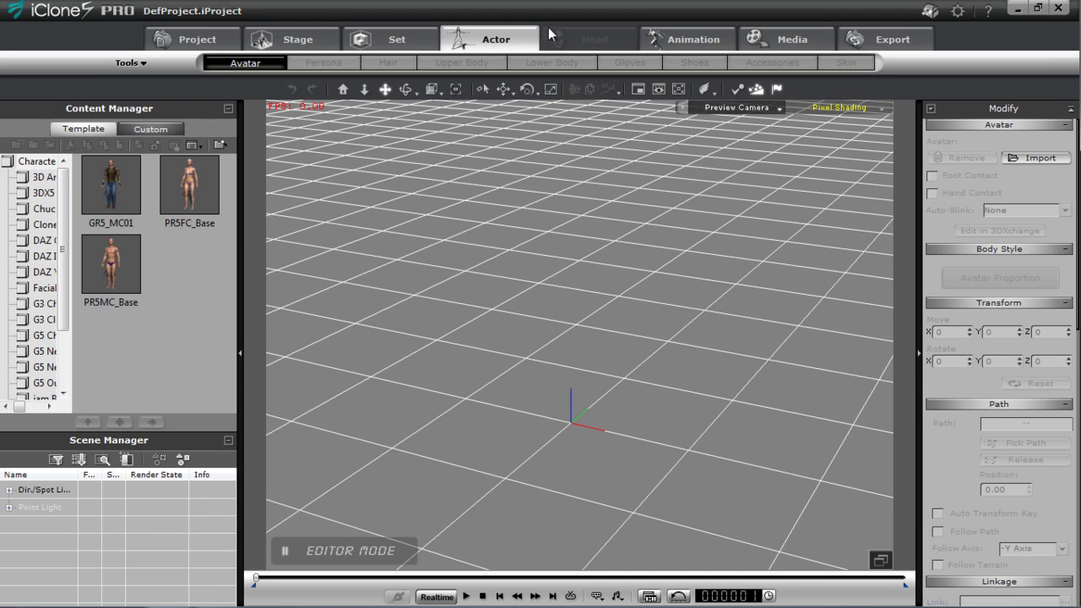
drag(72, 245, 135, 260)
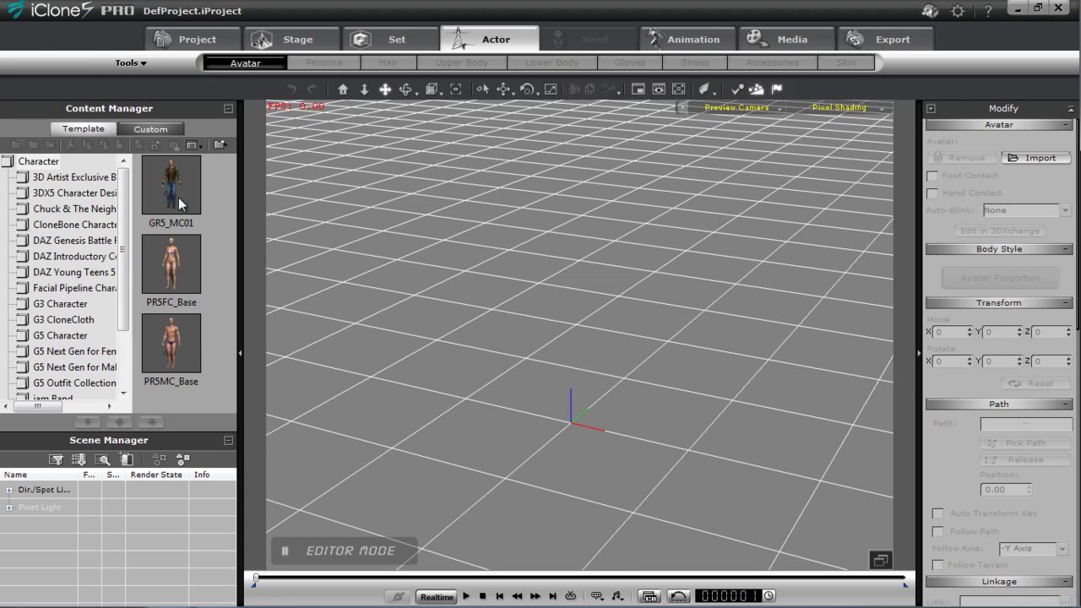
drag(178, 197, 543, 418)
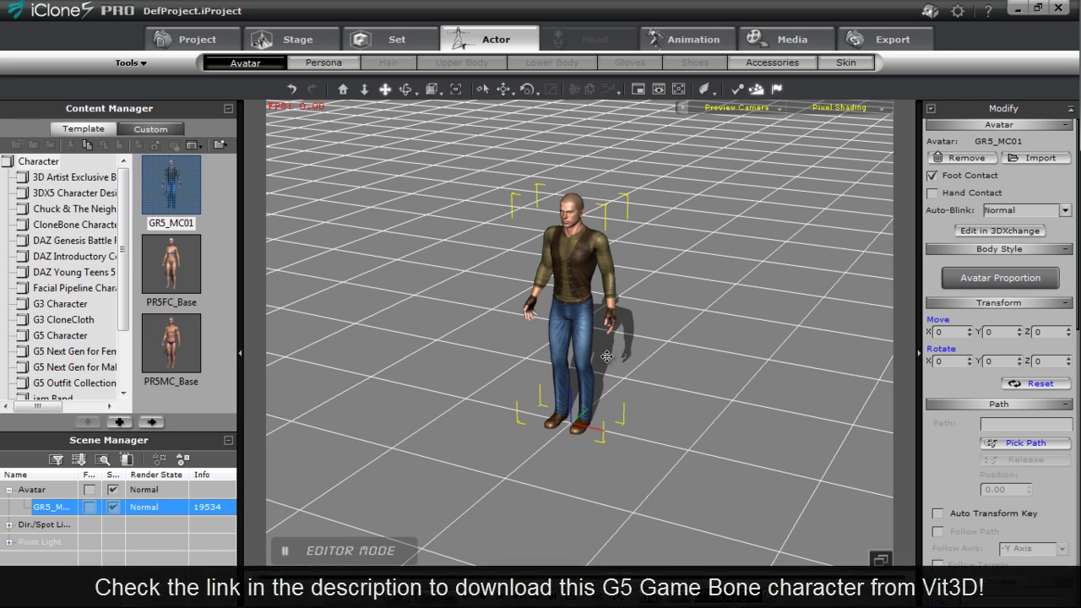
right_drag(609, 360, 739, 271)
scroll(661, 401, up, 5)
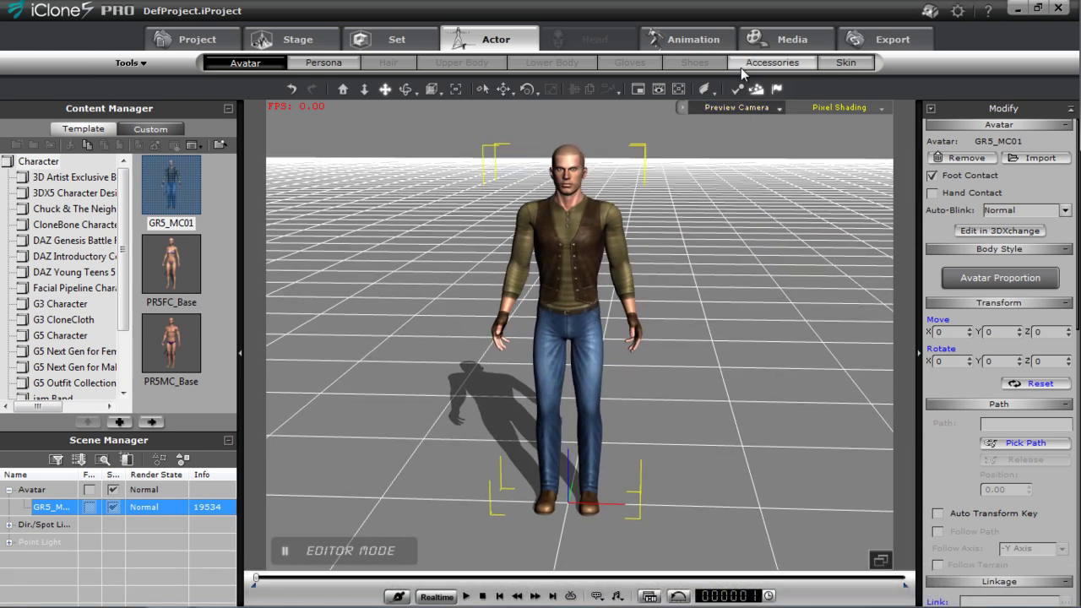
Apply the Groove 02 motion from the Street Dance Popping Grooves set to the character, stopping playback after previewing it
click(688, 39)
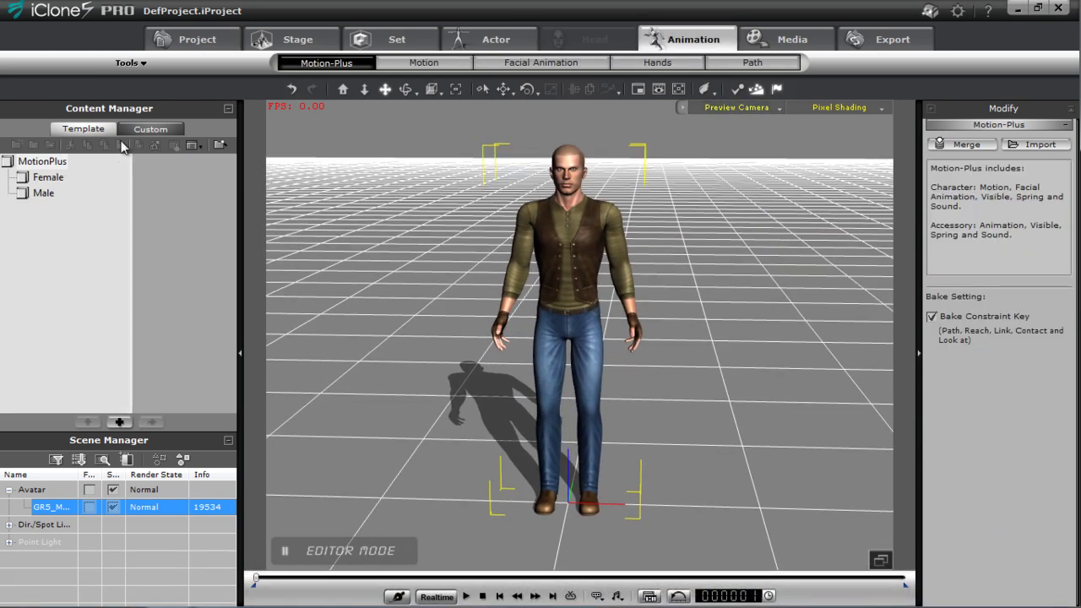
click(414, 64)
drag(122, 213, 119, 359)
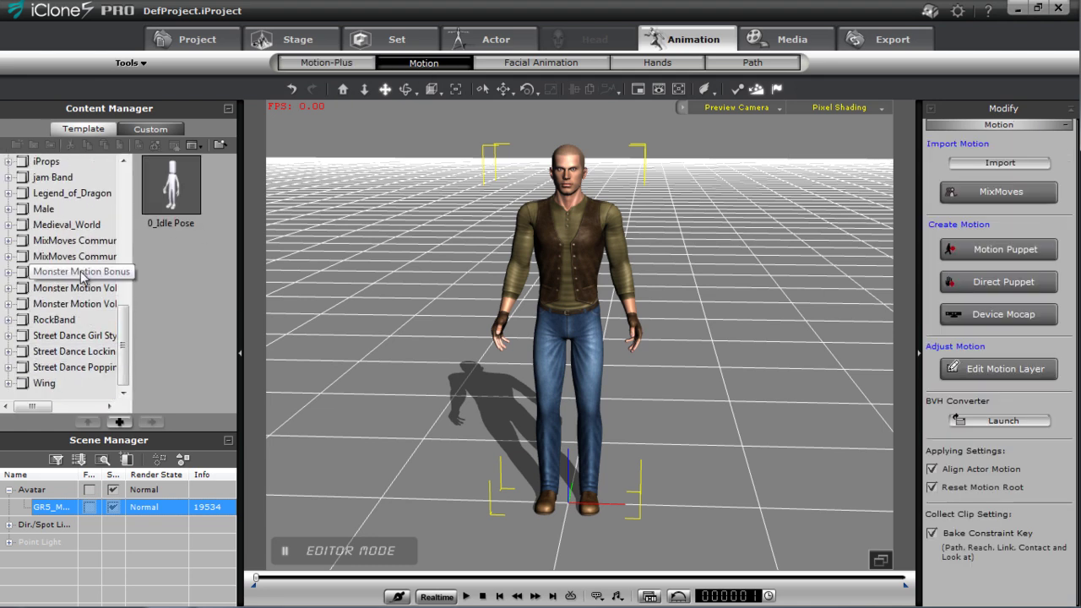
double_click(96, 366)
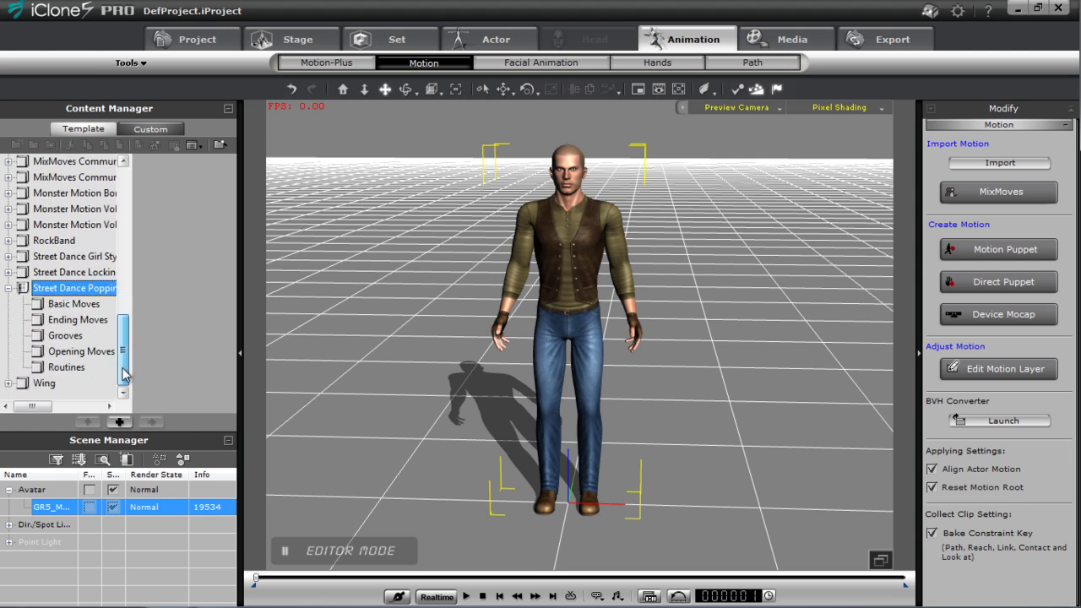
click(68, 335)
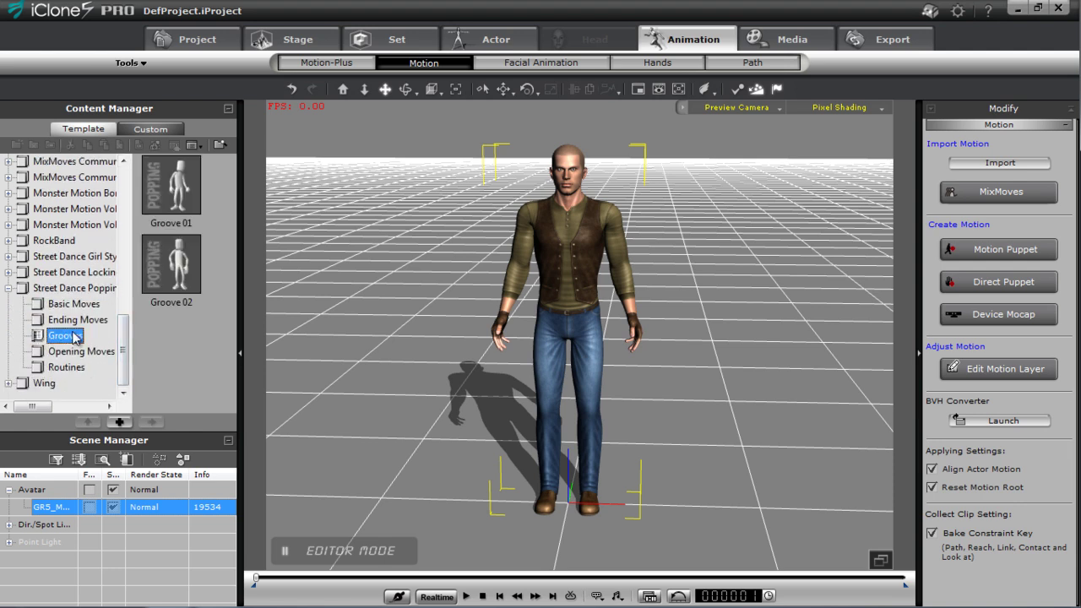
double_click(166, 269)
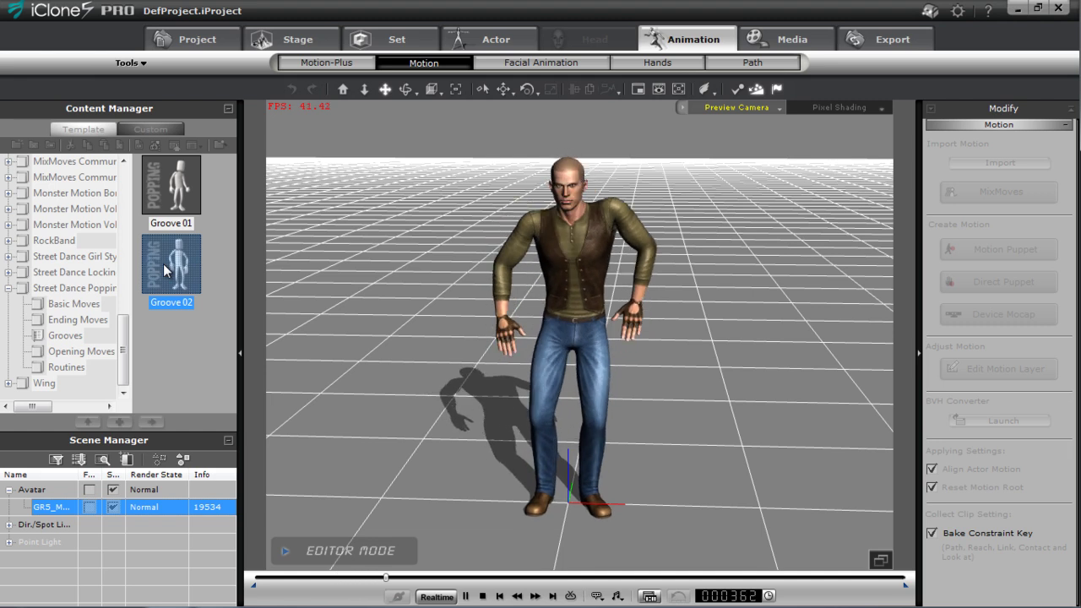
click(483, 596)
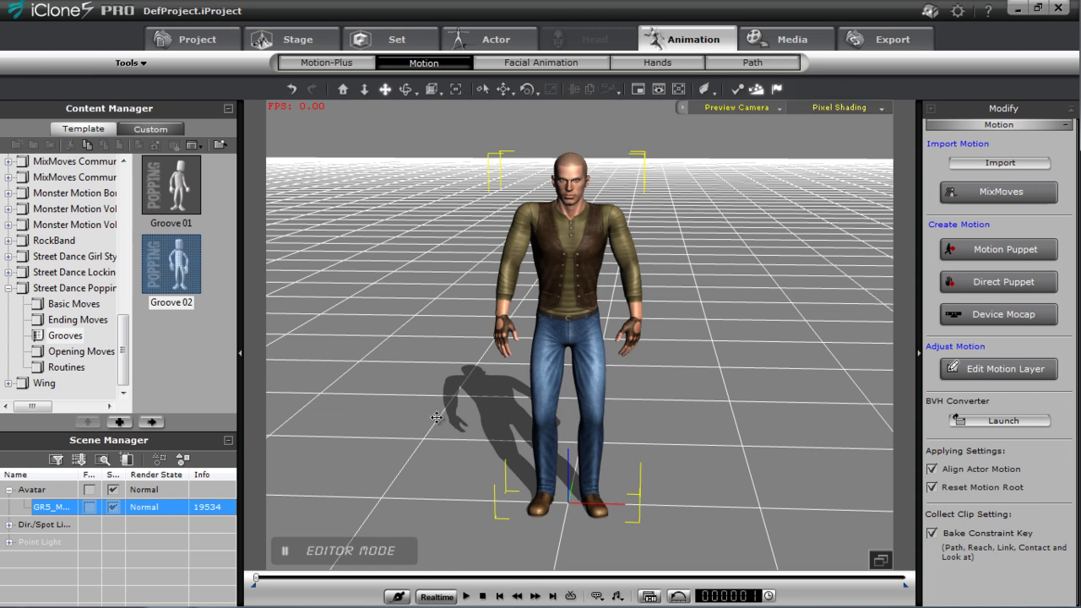
In Edit Motion Layer with Mirror on, move the upper arm bones down and inward to lower both shoulders
click(1013, 371)
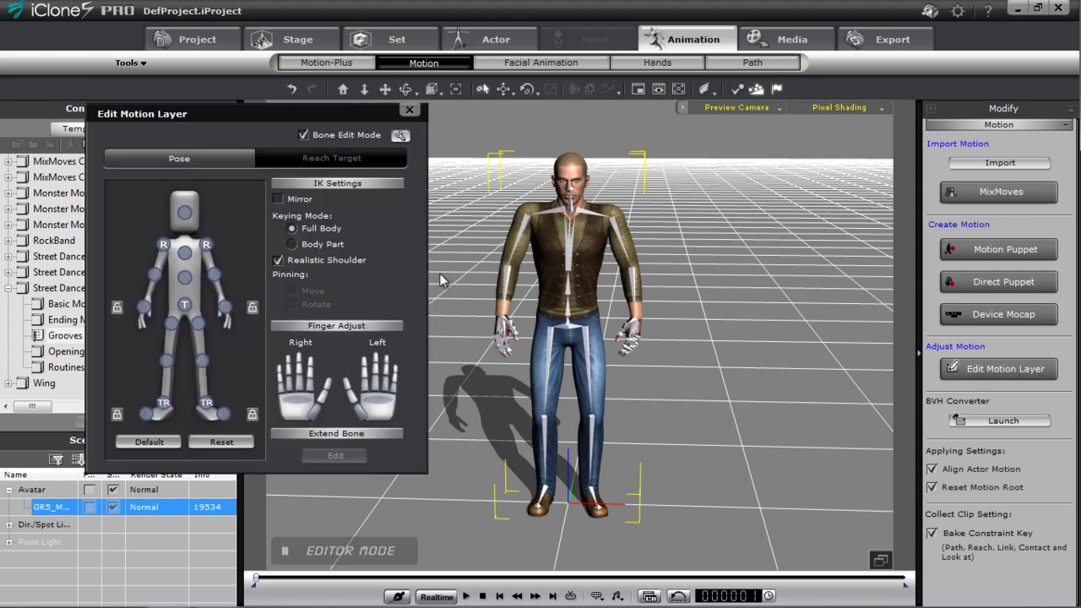
click(207, 244)
click(279, 200)
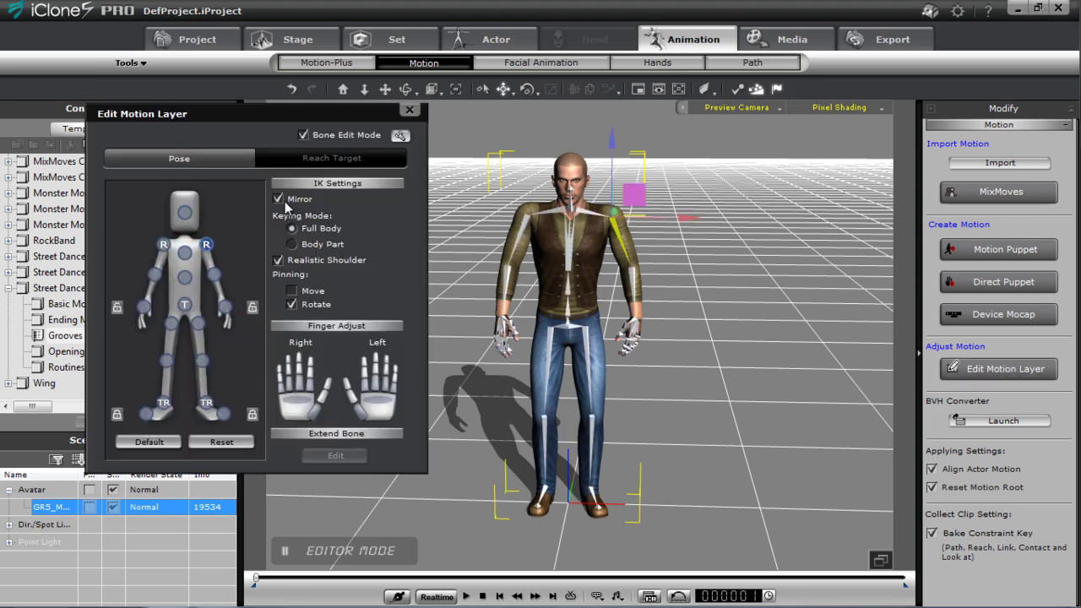
drag(612, 140, 612, 138)
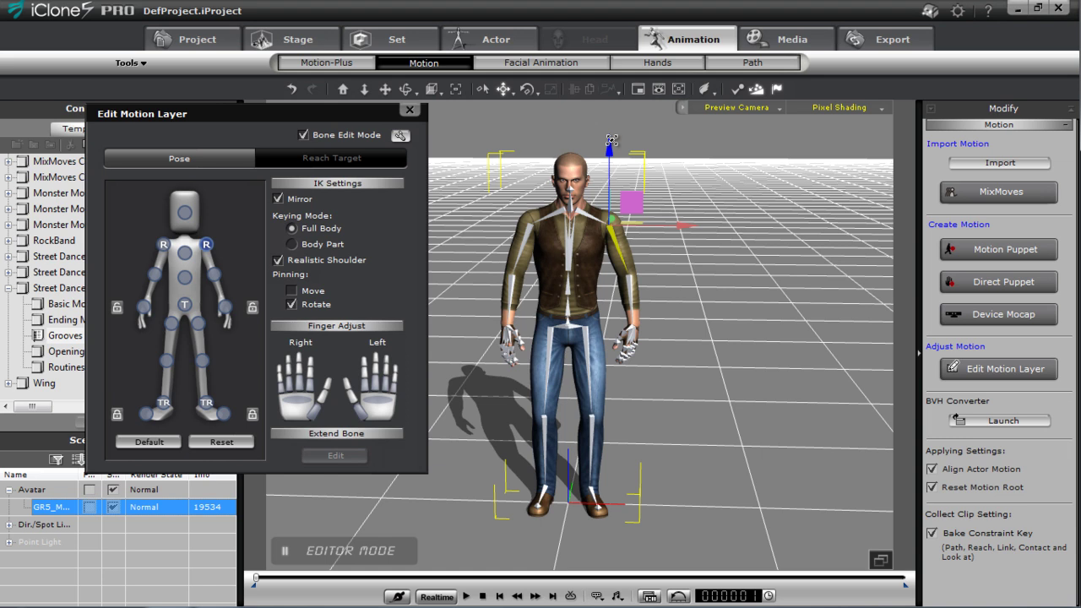
drag(682, 221, 681, 229)
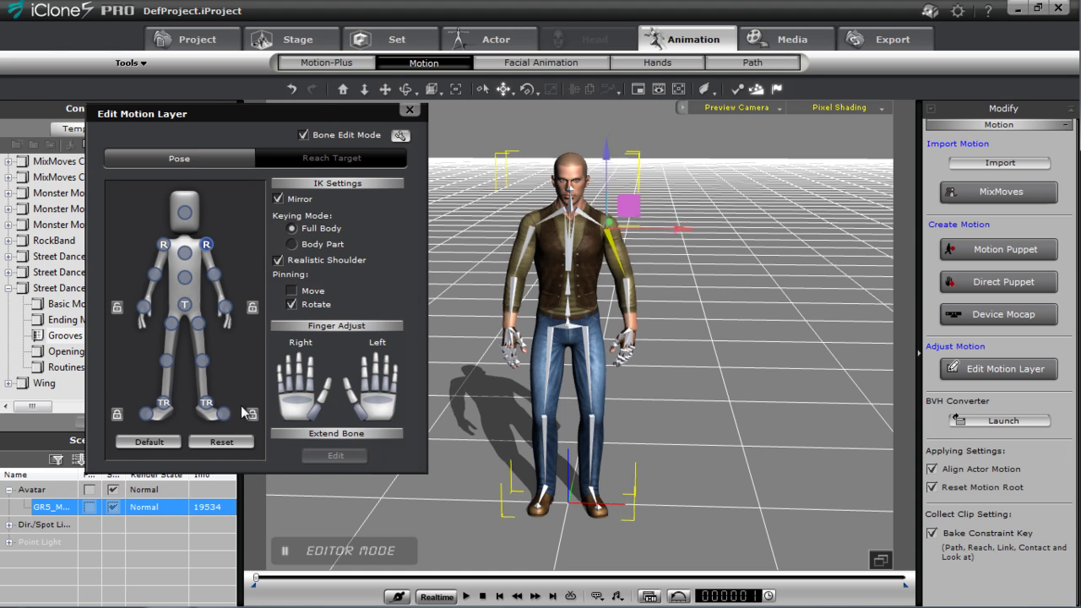
Adjust the mirrored elbow bones, rotate the upper arms slightly outward from the torso, and close the motion layer editor
click(215, 274)
drag(648, 263, 606, 282)
click(206, 245)
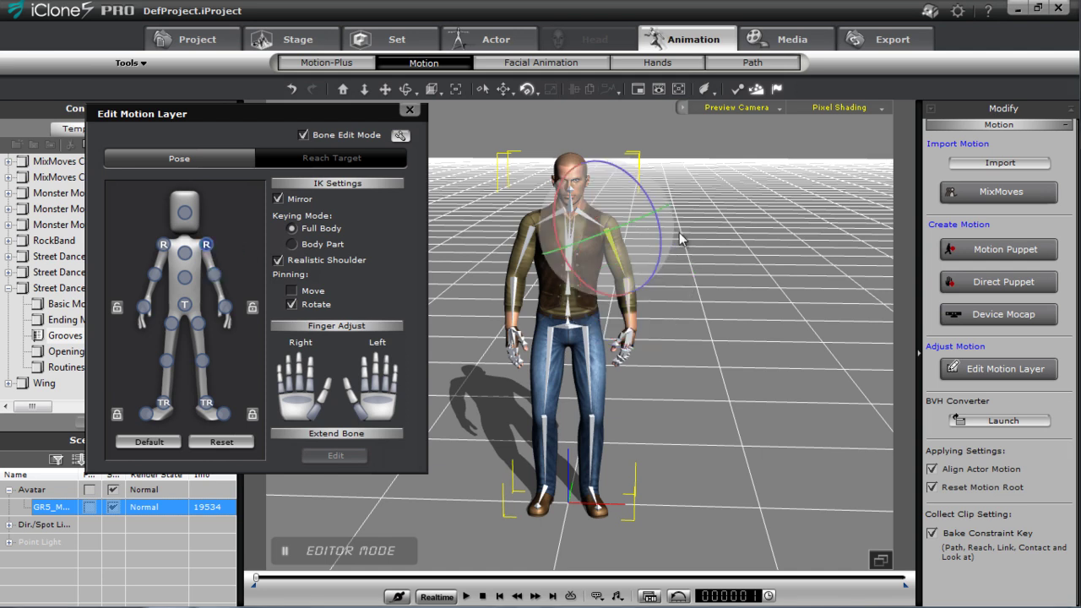
drag(659, 238, 668, 237)
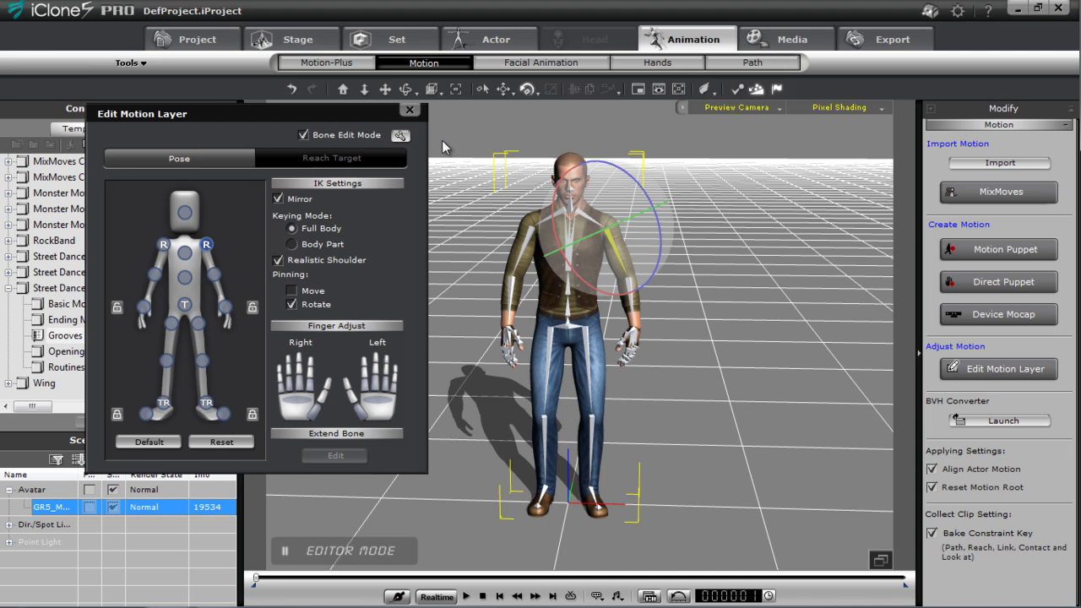
click(410, 110)
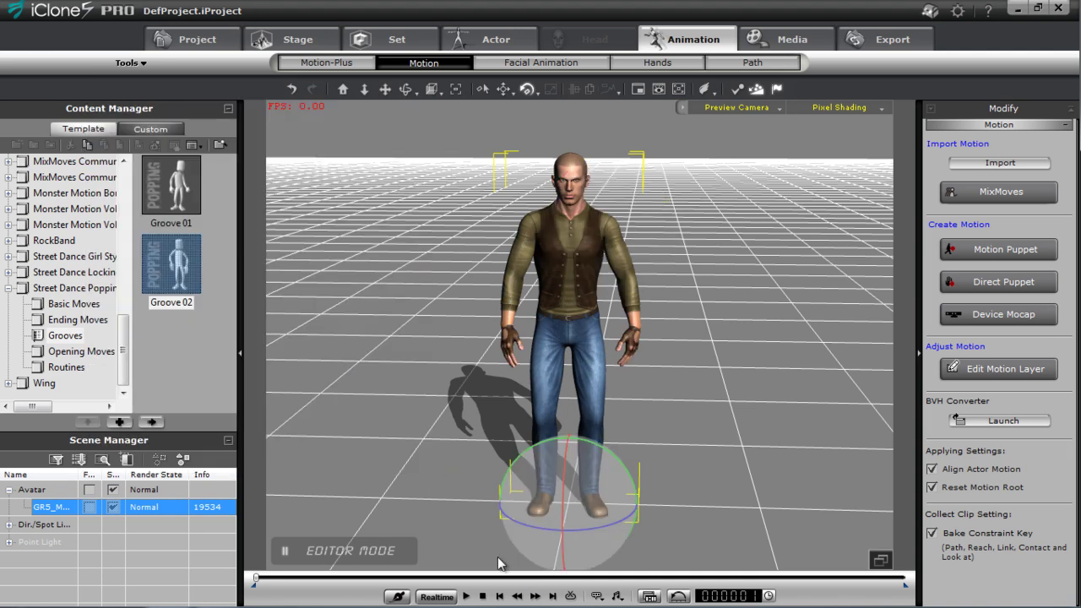
Rotate the hip and chest bones in the motion layer from a side view to adjust the torso's lean
right_drag(736, 314, 135, 336)
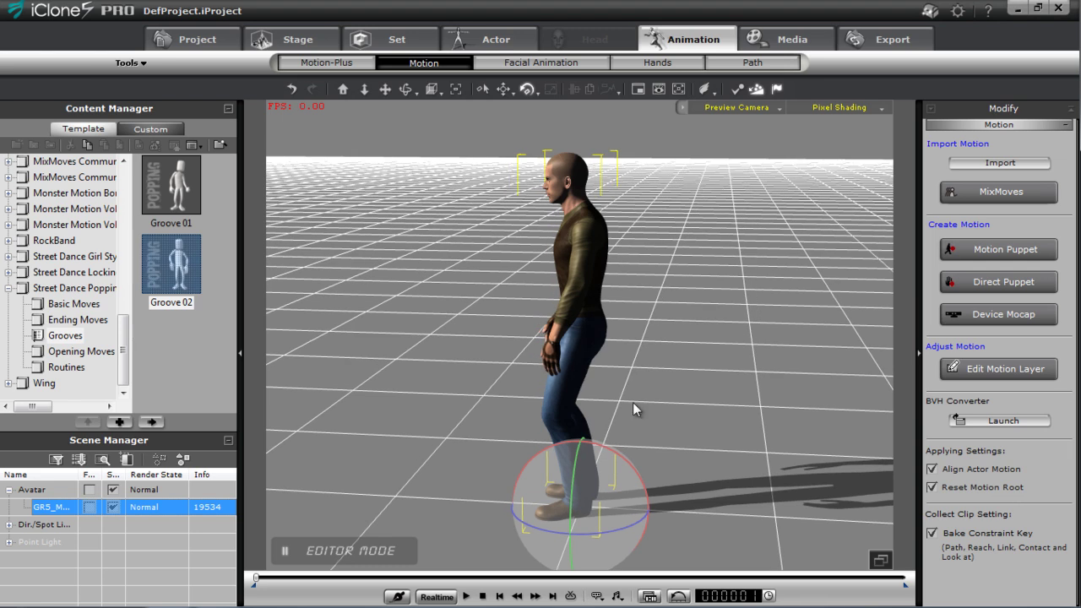
click(1003, 368)
click(184, 304)
key(e)
drag(632, 282, 655, 330)
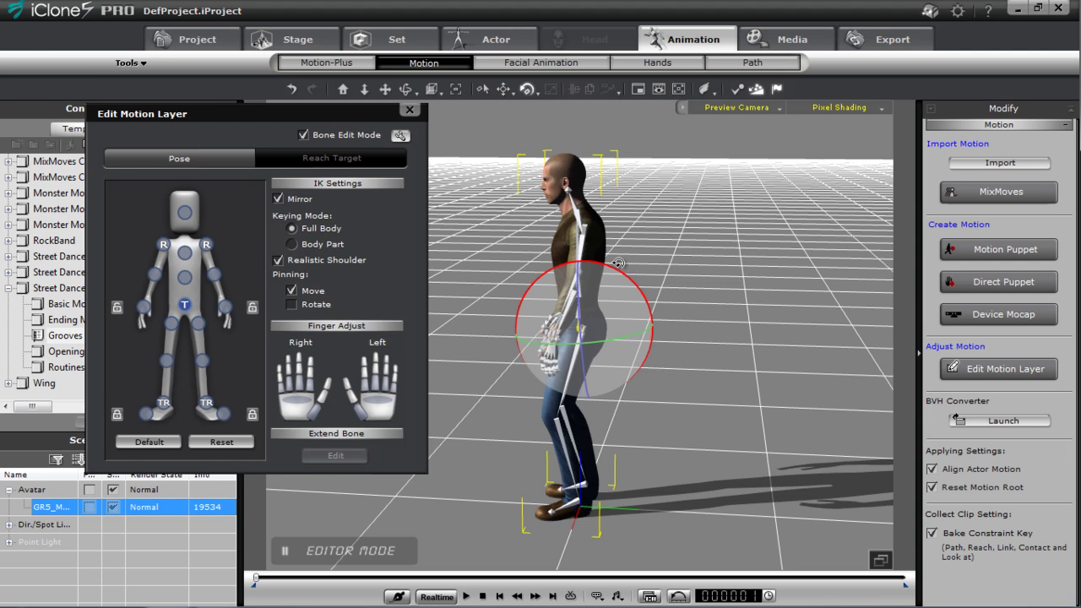
click(184, 253)
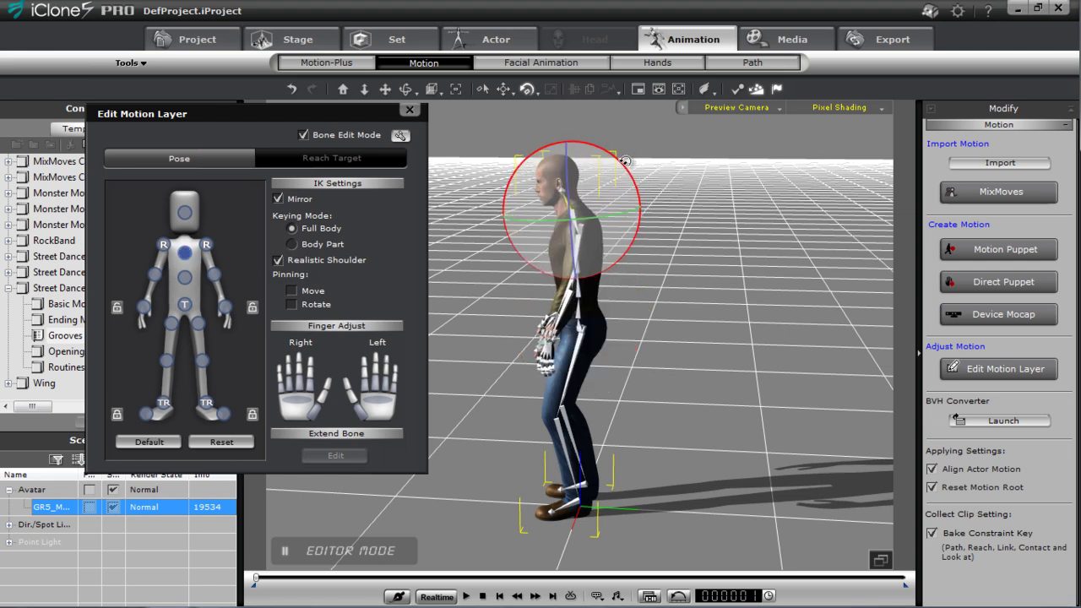
right_drag(636, 404, 844, 337)
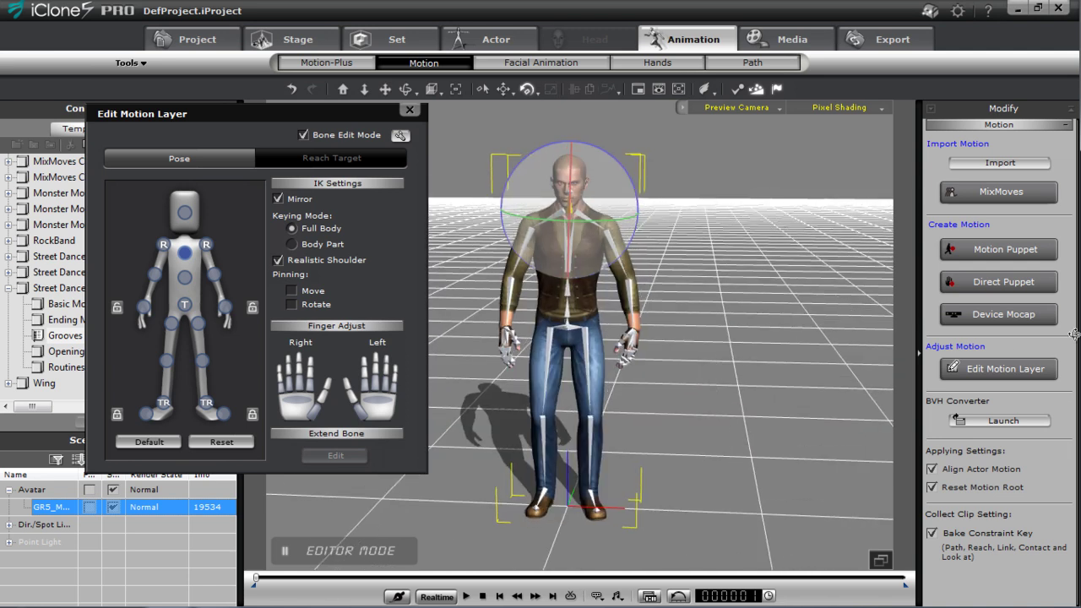
click(410, 110)
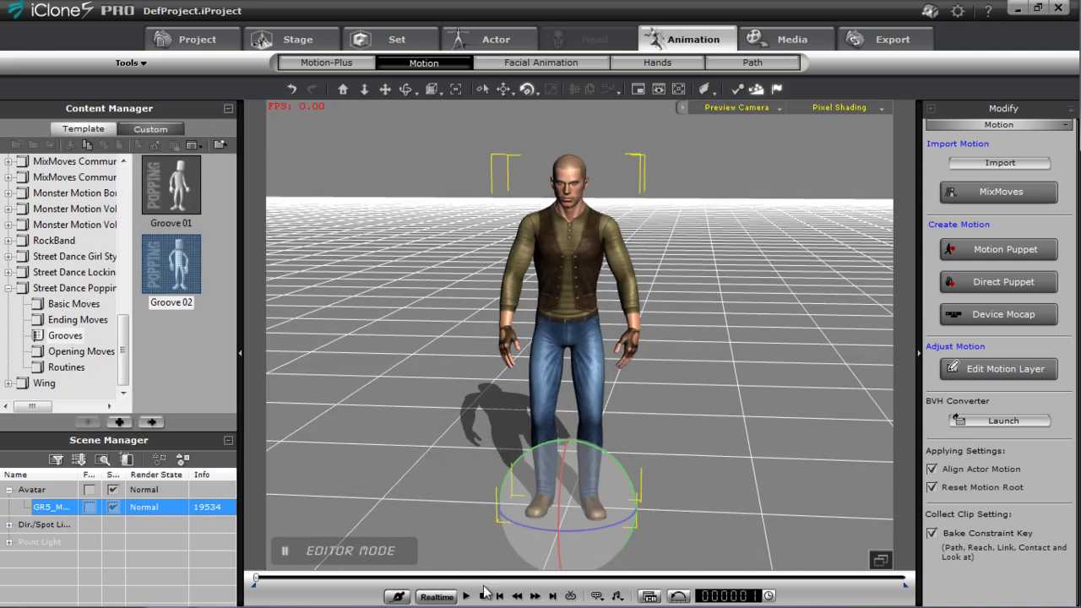
Play the edited dance motion and examine the character's posture from the front and side
click(455, 597)
click(455, 597)
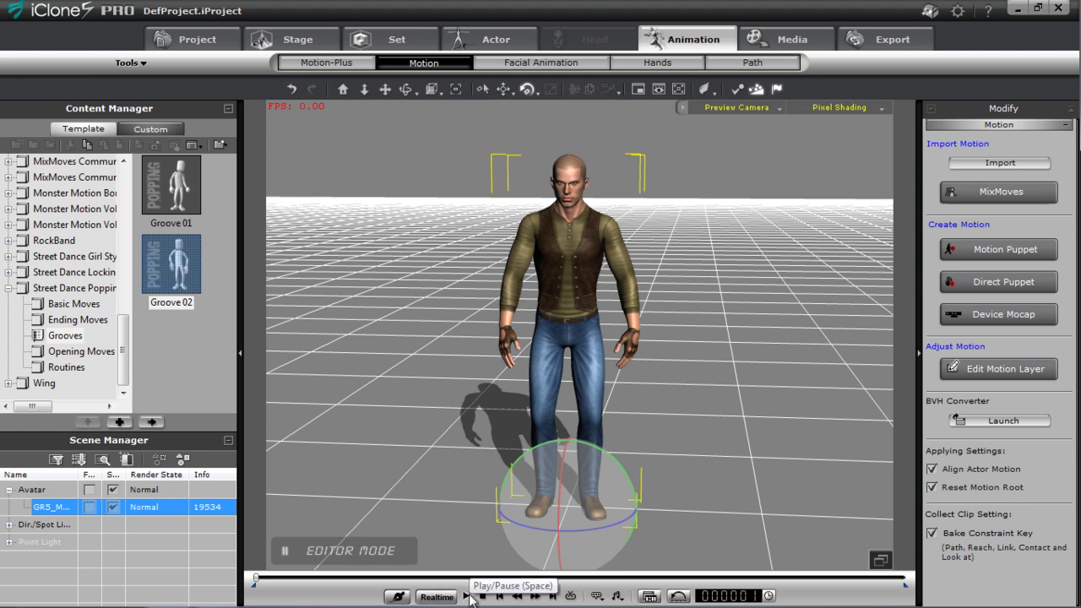
click(466, 596)
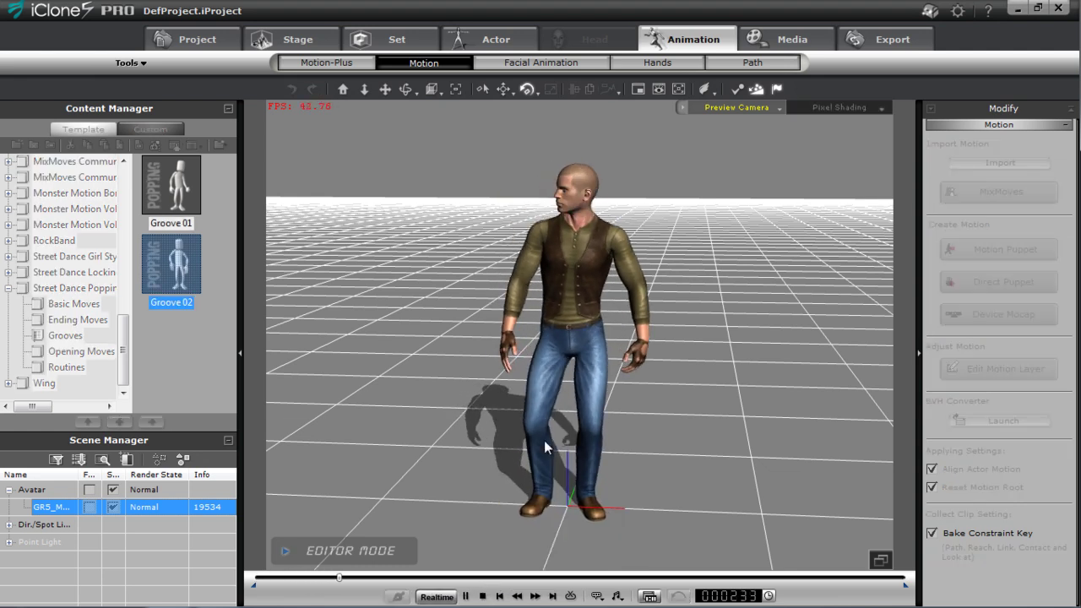
right_drag(713, 347, 209, 333)
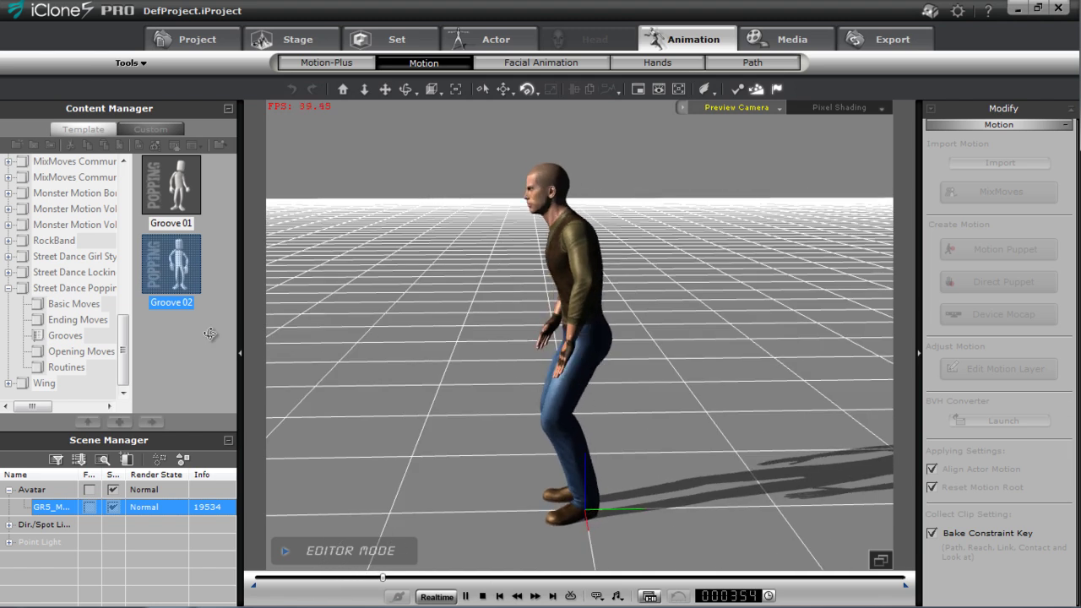
click(482, 596)
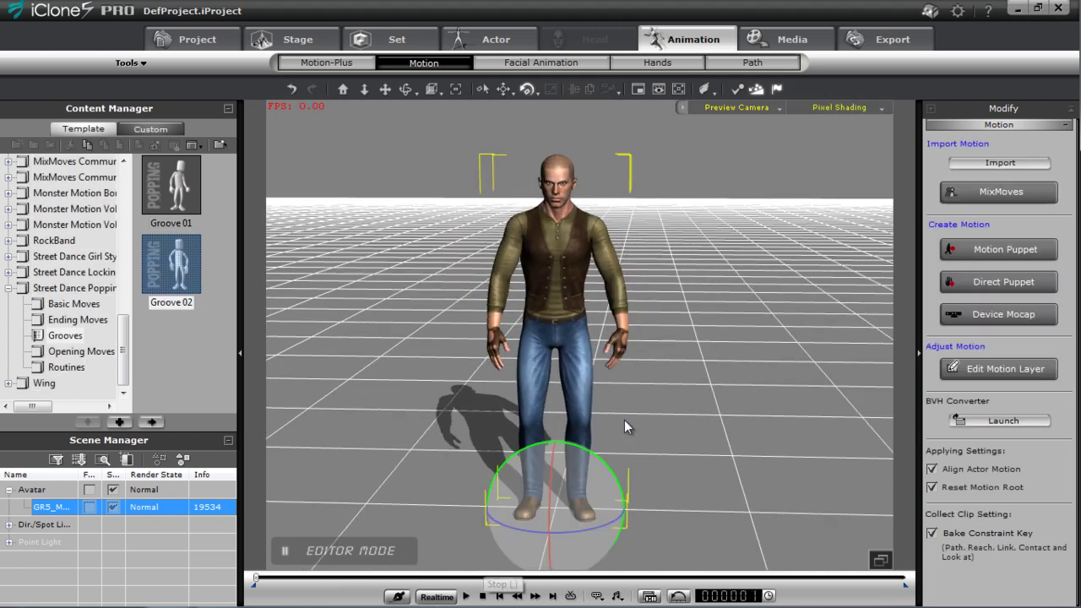
Remove all animation from the character and reapply the Groove 02 motion, stopping its playback
right_click(551, 280)
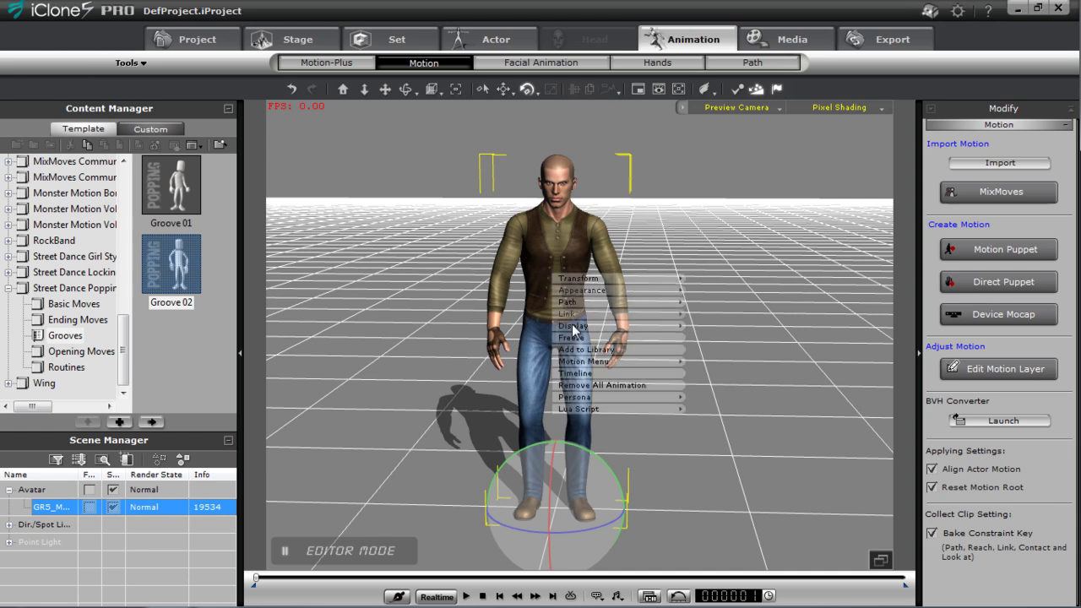
click(628, 389)
drag(175, 291, 569, 319)
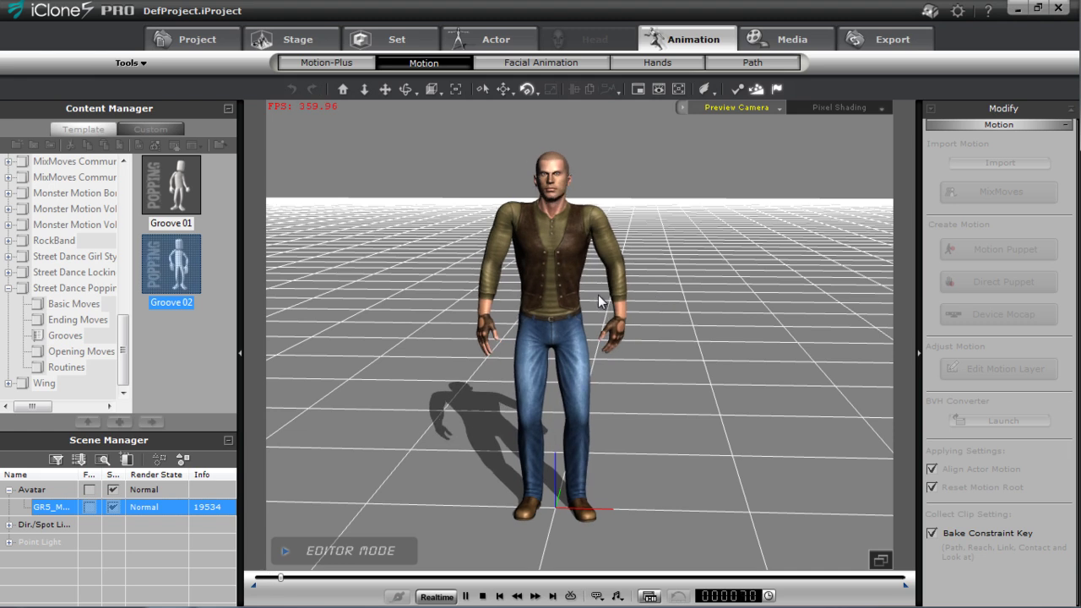
click(482, 596)
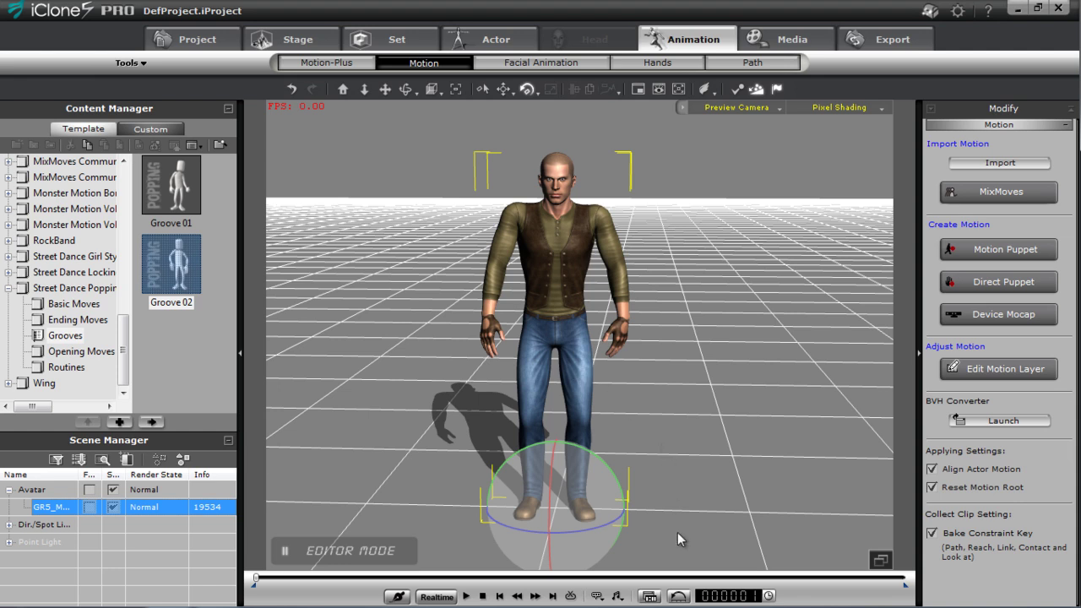
Show the character's Motion track in the timeline and open the Groove 02 clip in the Motion Modifier
key(F3)
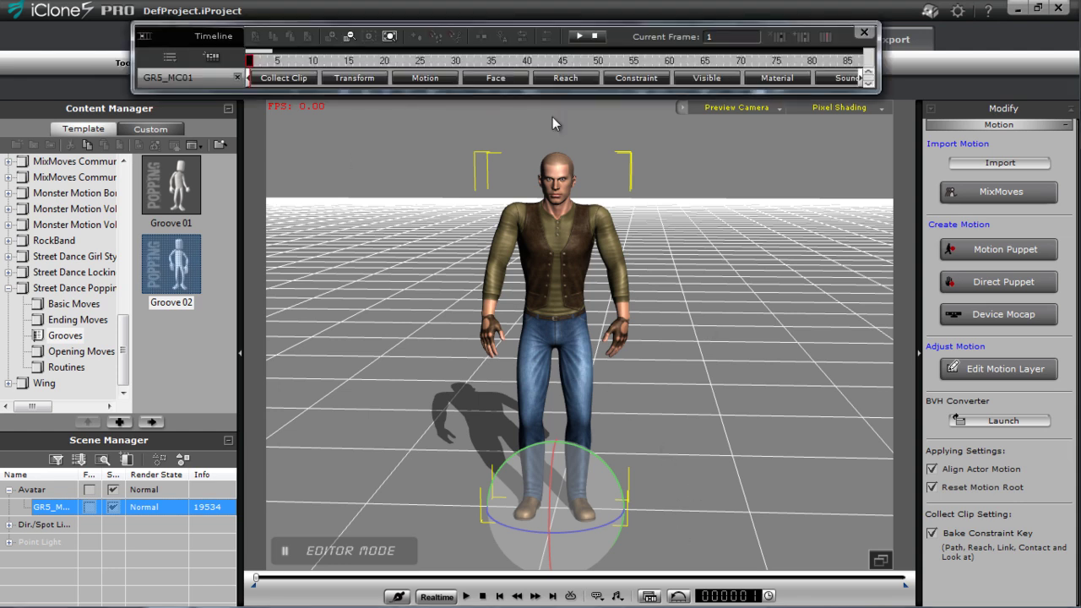
click(423, 79)
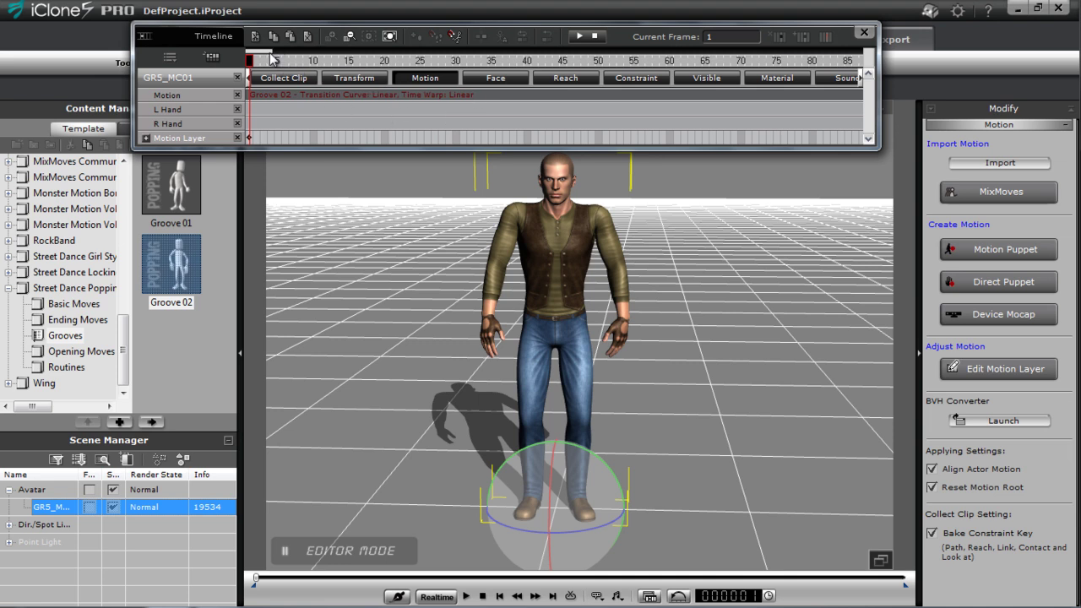
drag(271, 52, 373, 48)
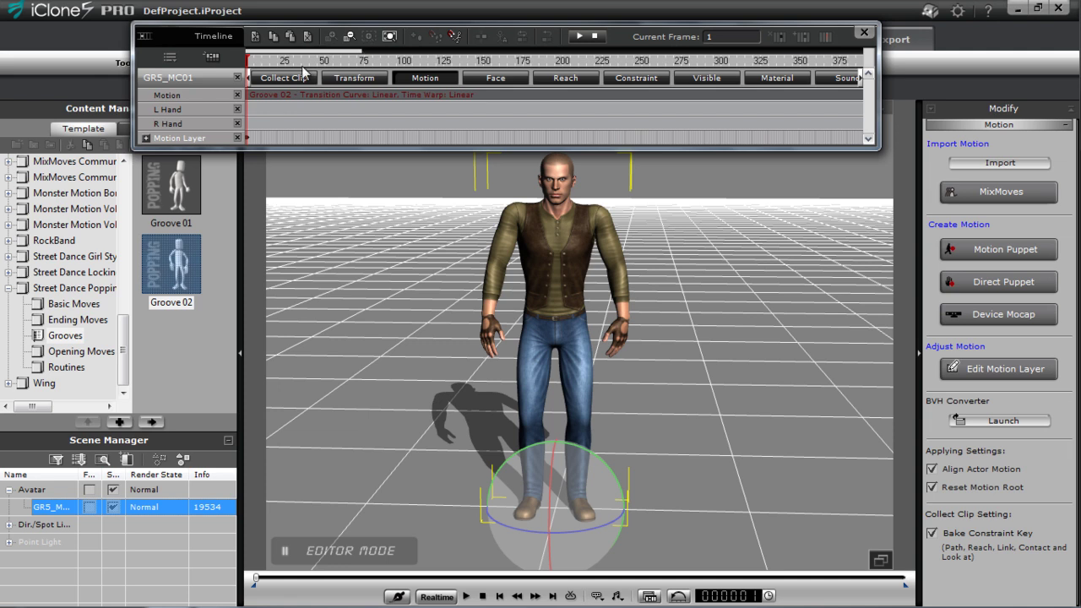
drag(291, 61, 184, 70)
right_click(249, 95)
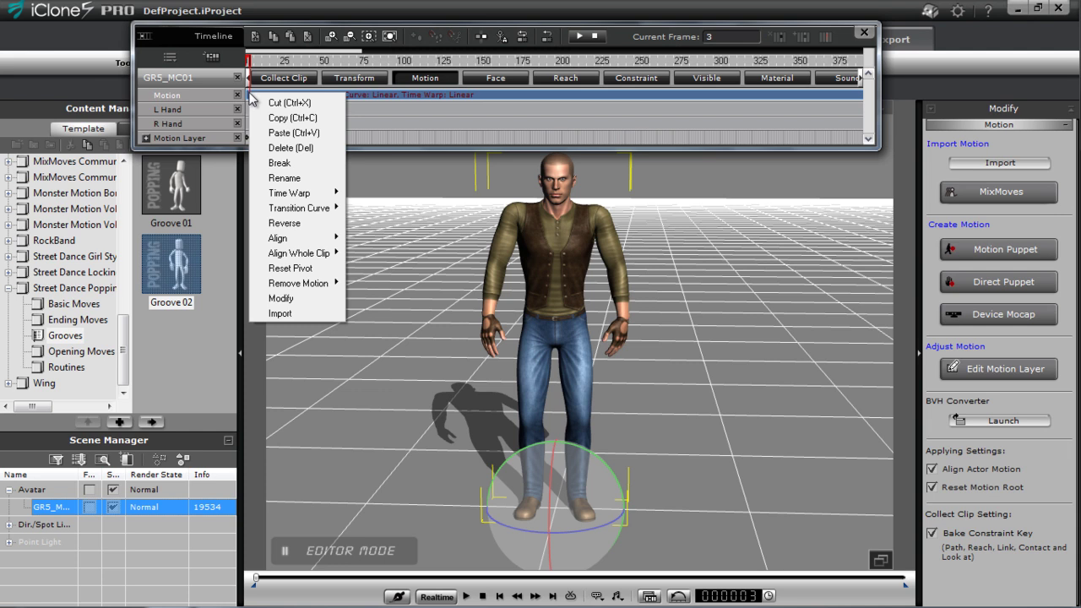
click(319, 297)
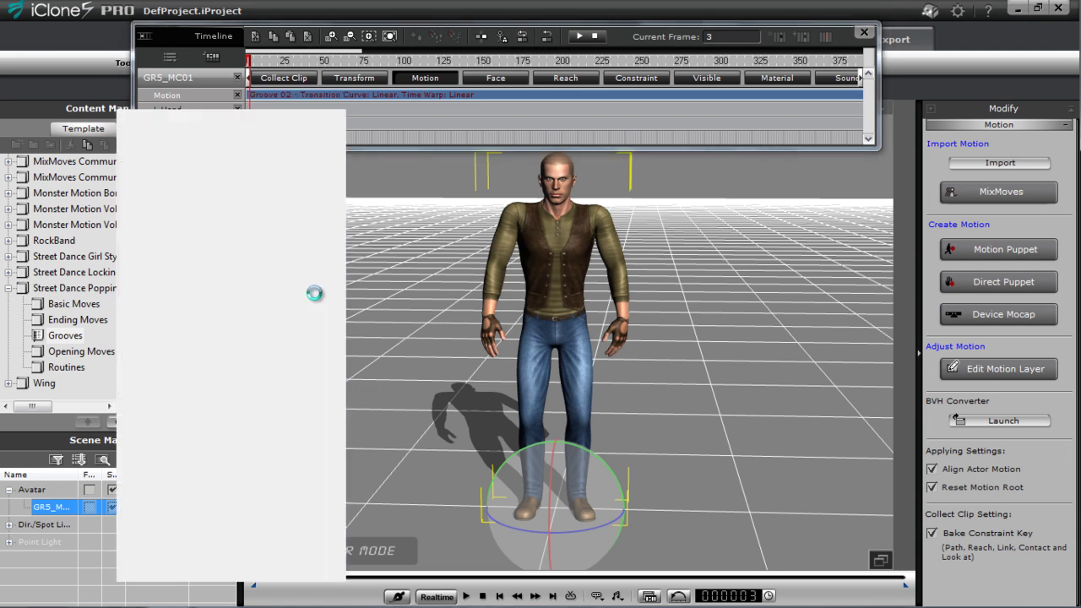
scroll(509, 314, up, 5)
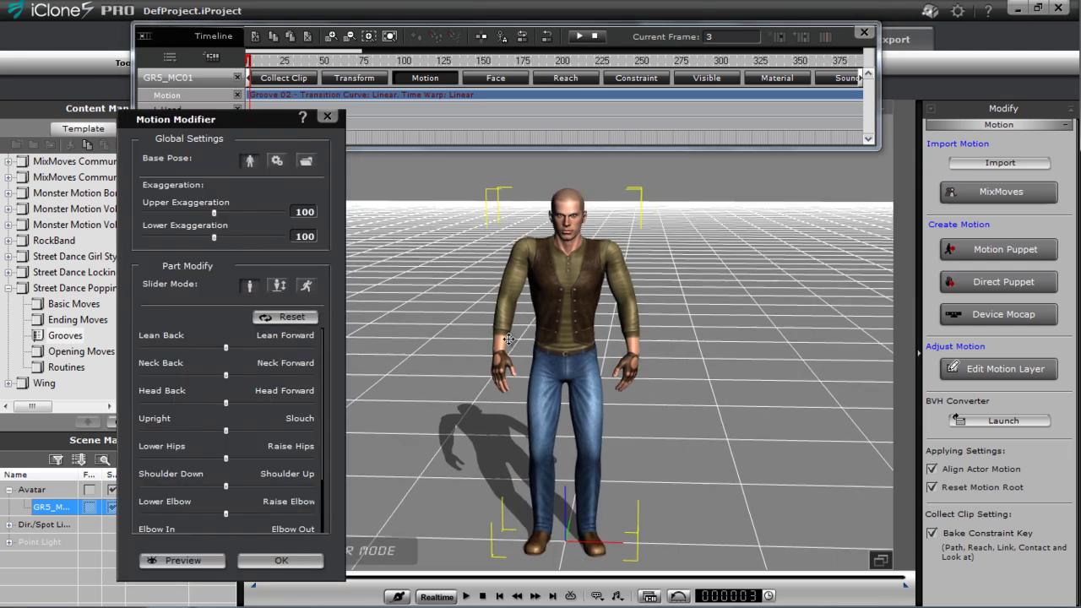
Examine the part sliders offered by each of the three slider modes and return to the first mode
mouse_move(583, 343)
right_down()
mouse_move(596, 377)
mouse_move(591, 361)
right_up()
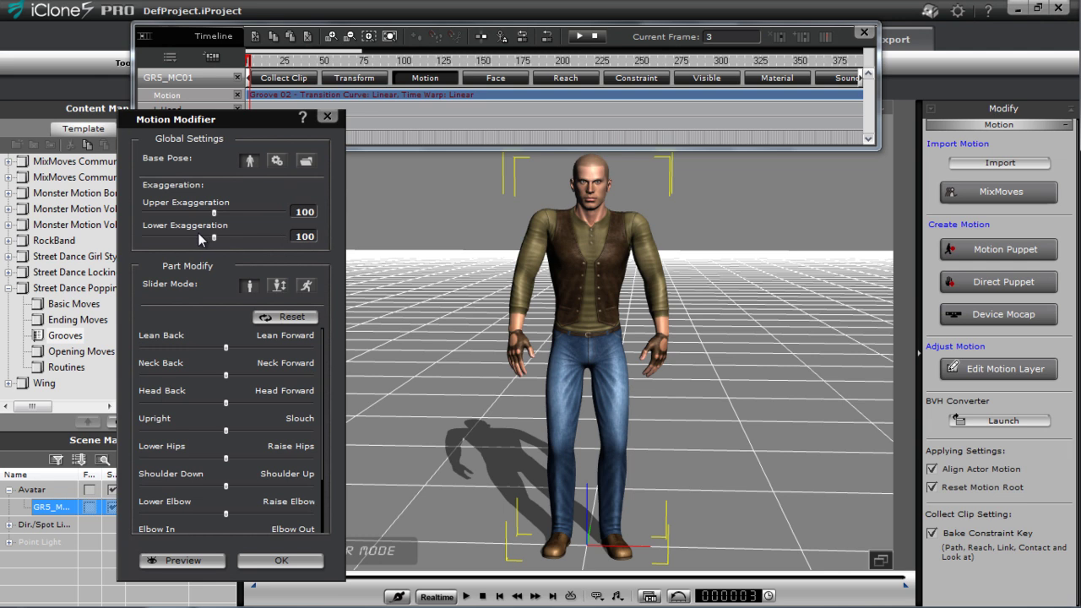
click(277, 287)
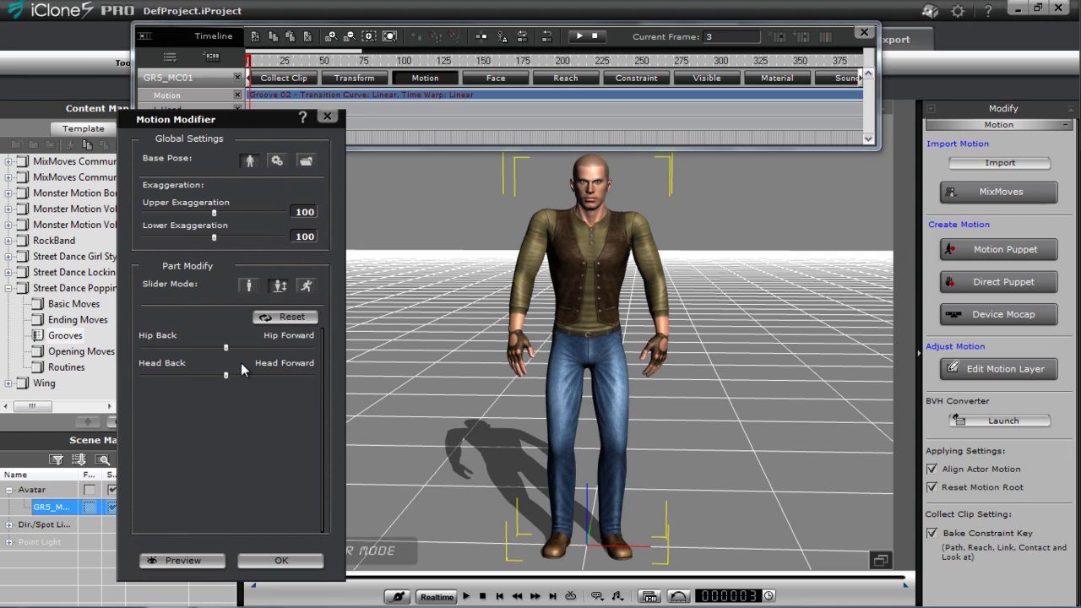
click(306, 288)
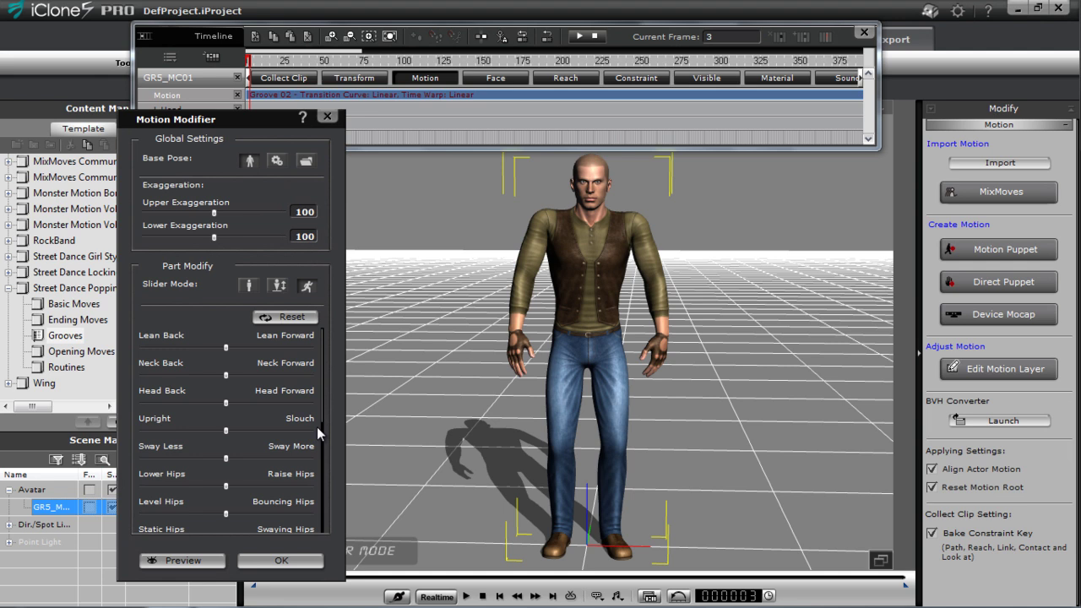
click(249, 288)
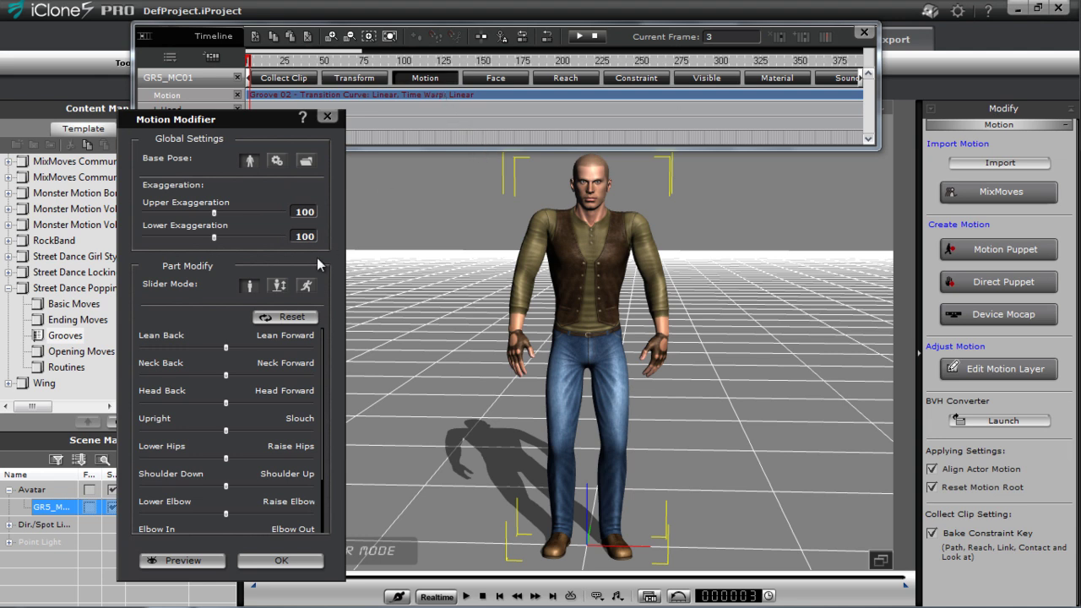
Preview the motion and adjust the posture far towards Shoulder Down and well towards Slouch
click(213, 553)
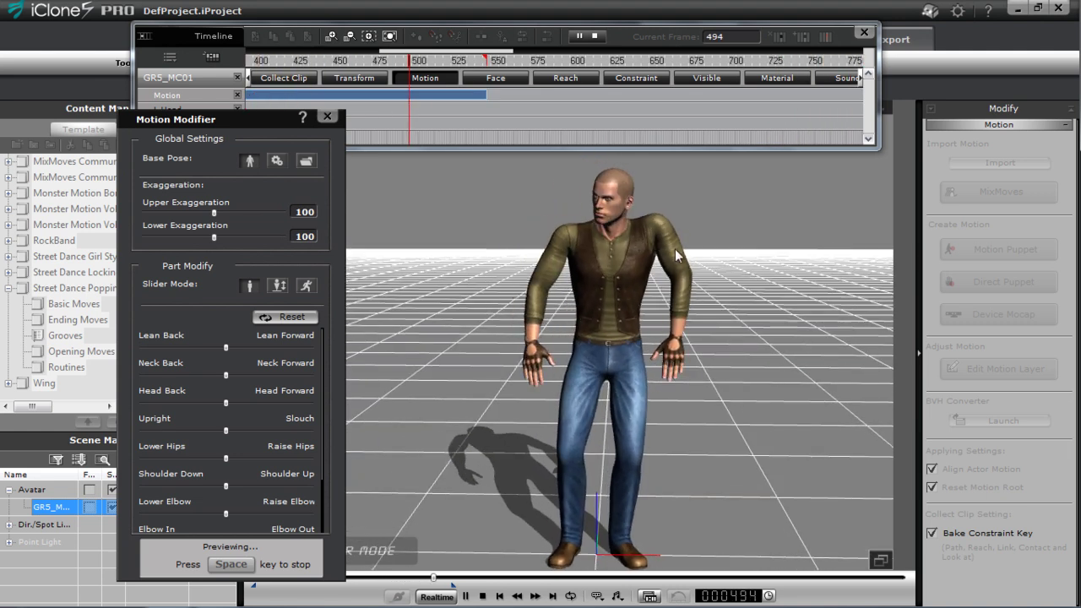
drag(227, 487, 150, 505)
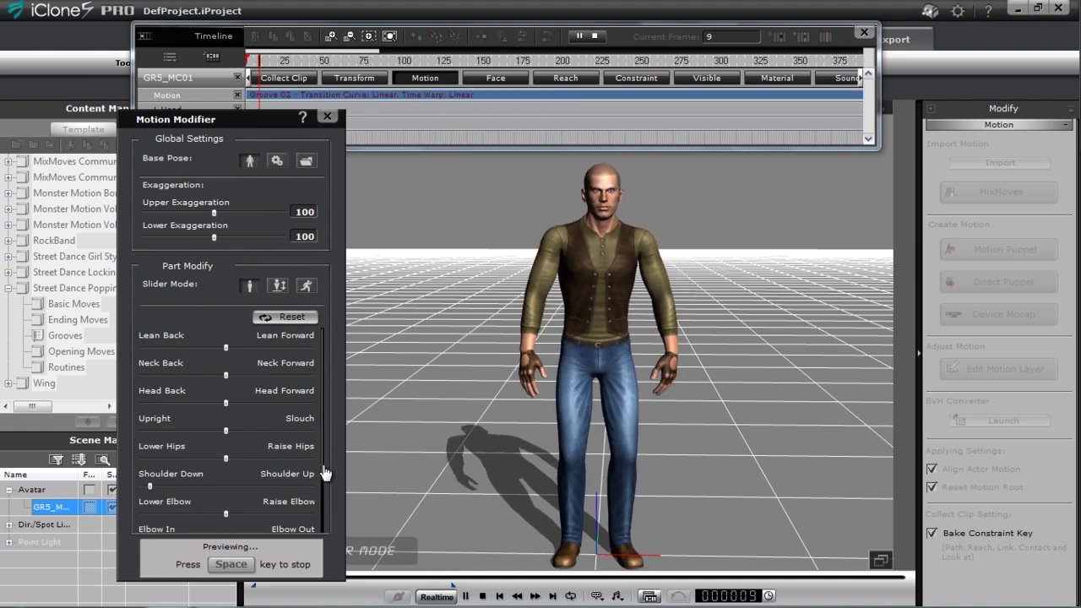
mouse_move(641, 365)
right_down()
mouse_move(641, 385)
mouse_move(628, 380)
right_up()
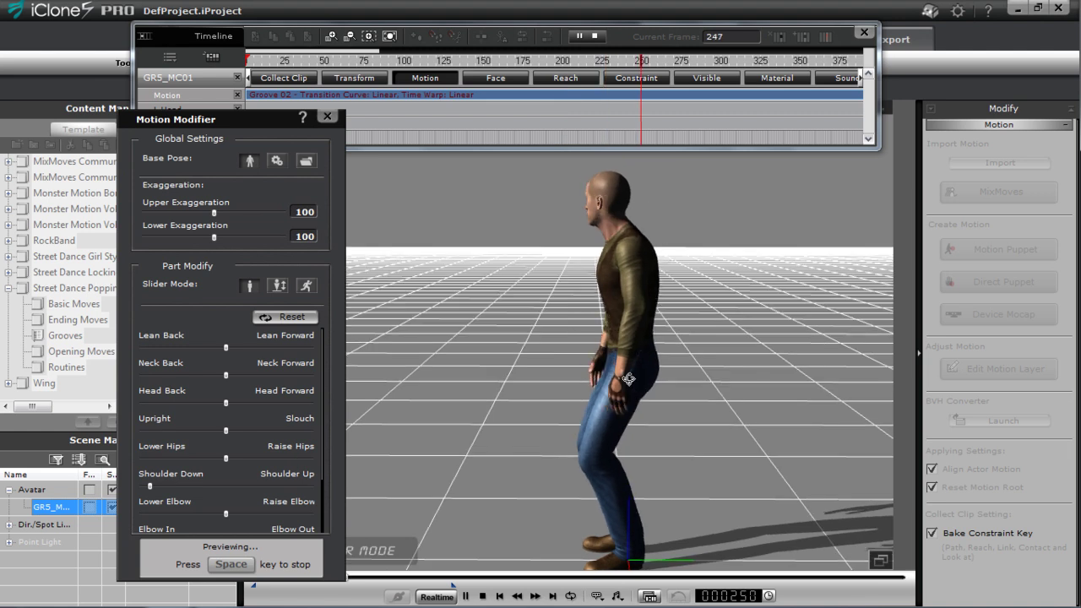
drag(226, 429, 282, 430)
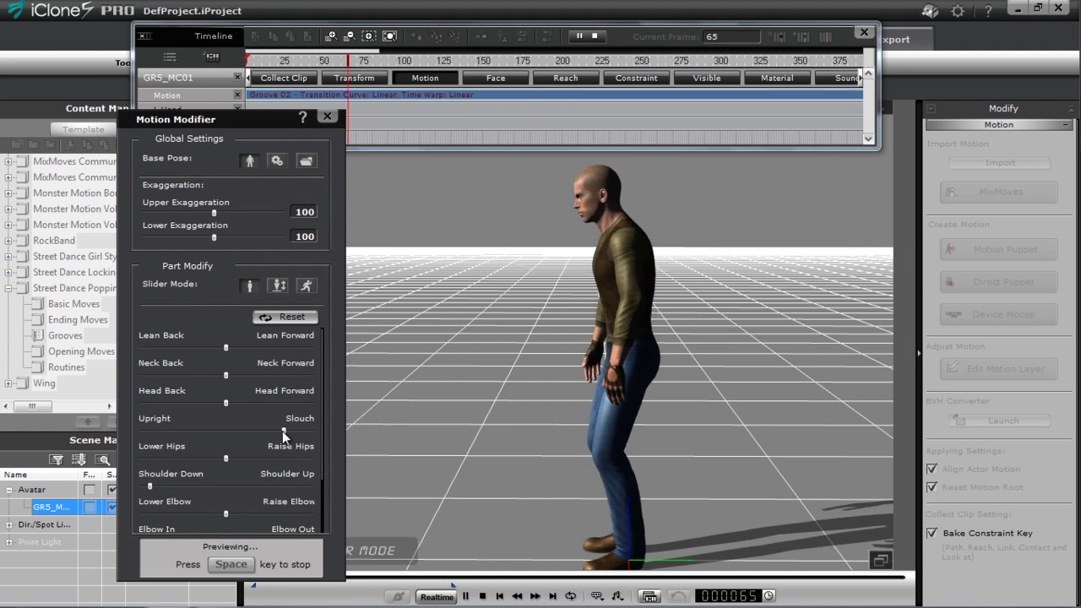
scroll(321, 500, down, 3)
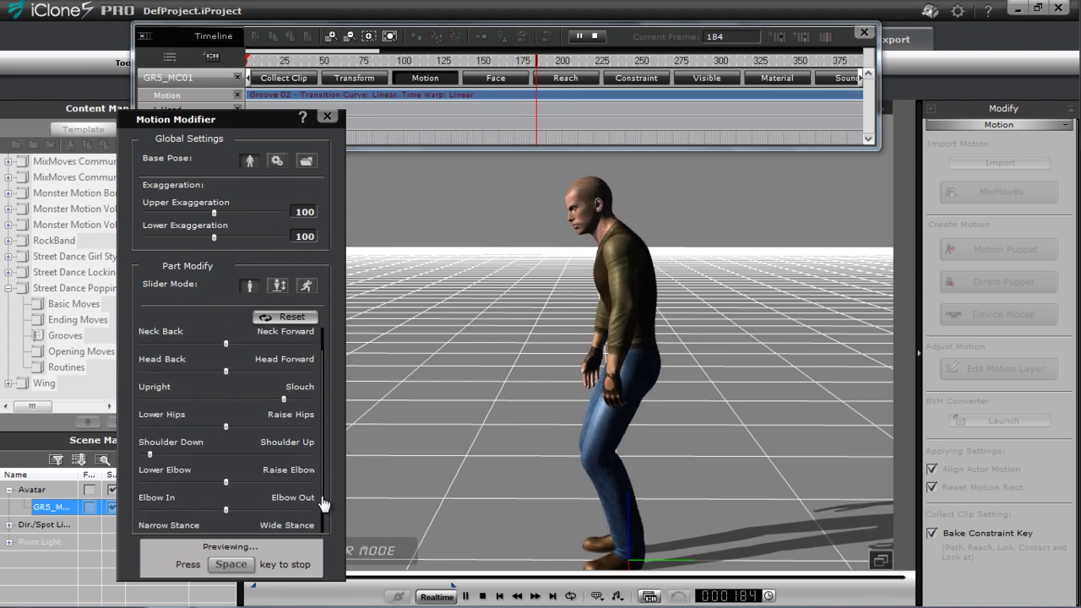
Test the elbow adjustment in both directions from the front, settling slightly towards Elbow In
right_drag(461, 439, 499, 416)
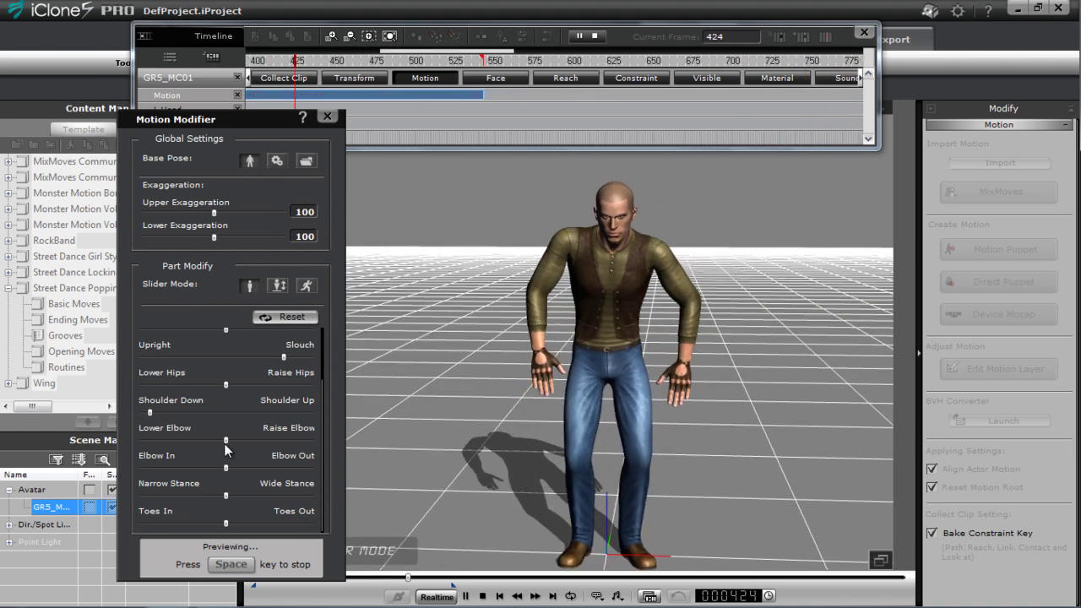
drag(141, 440, 251, 457)
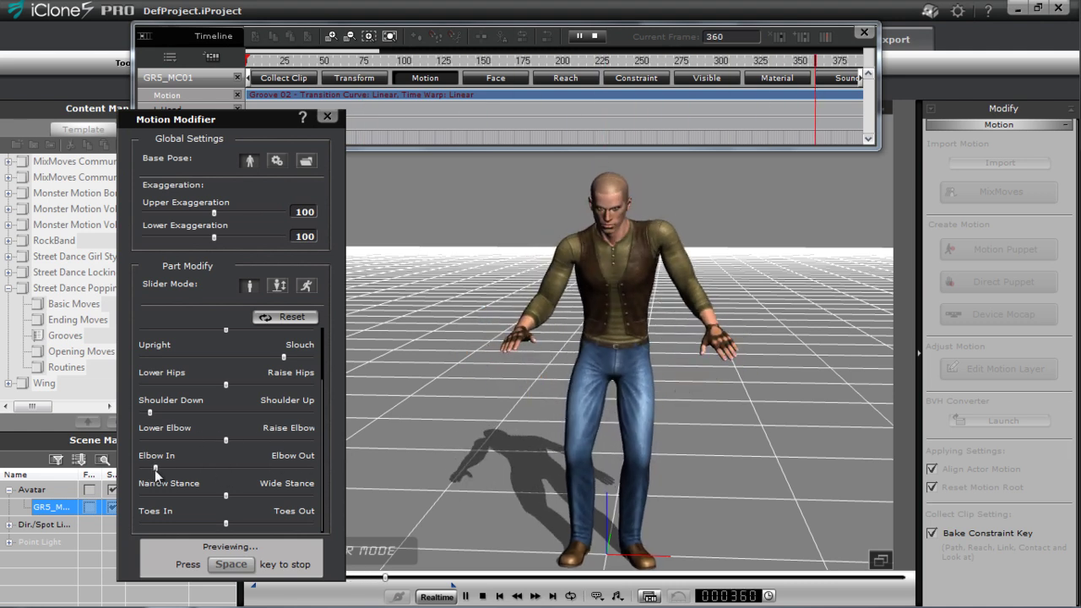
drag(186, 473, 171, 474)
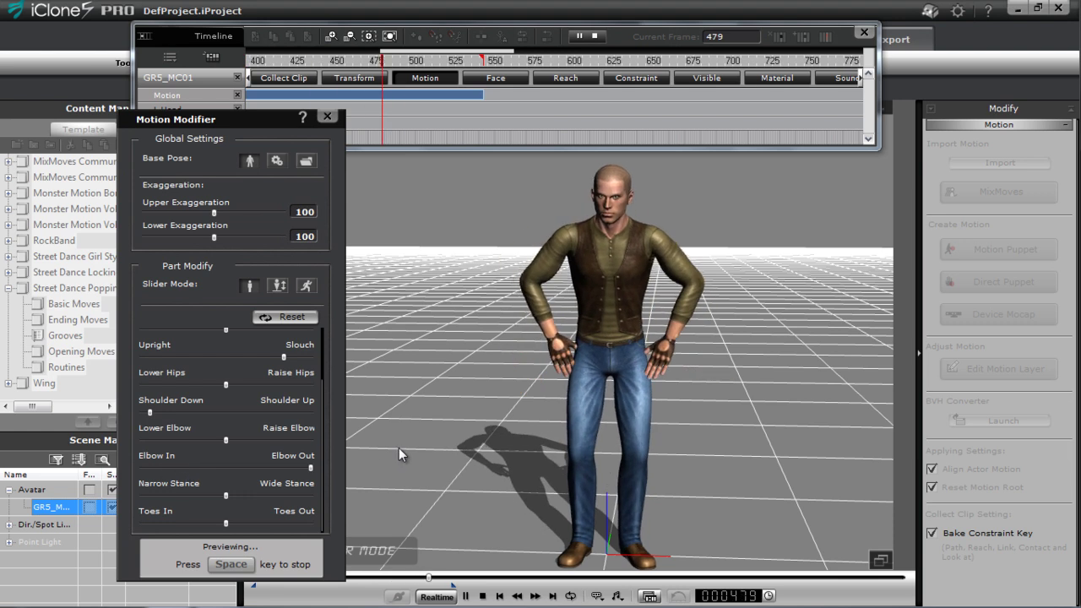
drag(311, 467, 192, 472)
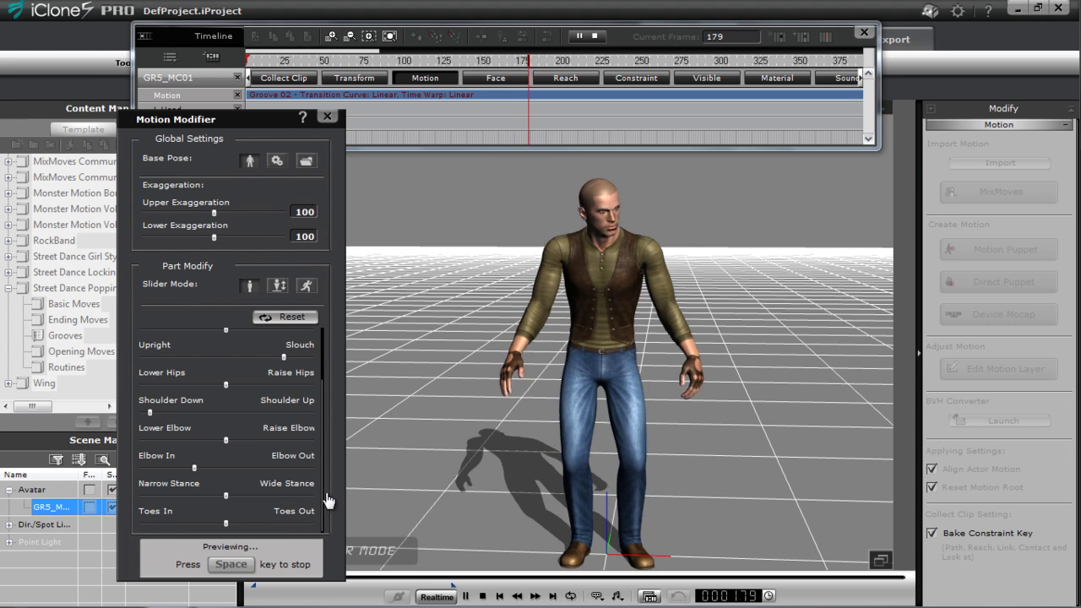
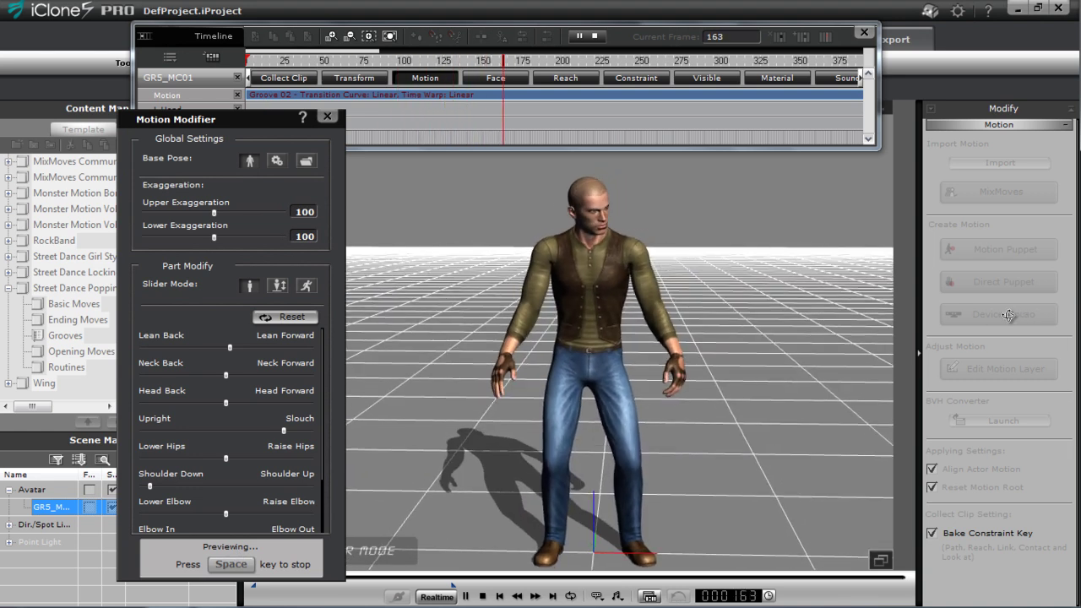
Try different motion strengths in the preview, settling on Upper Exaggeration 54 and Lower Exaggeration 130
drag(214, 213, 315, 218)
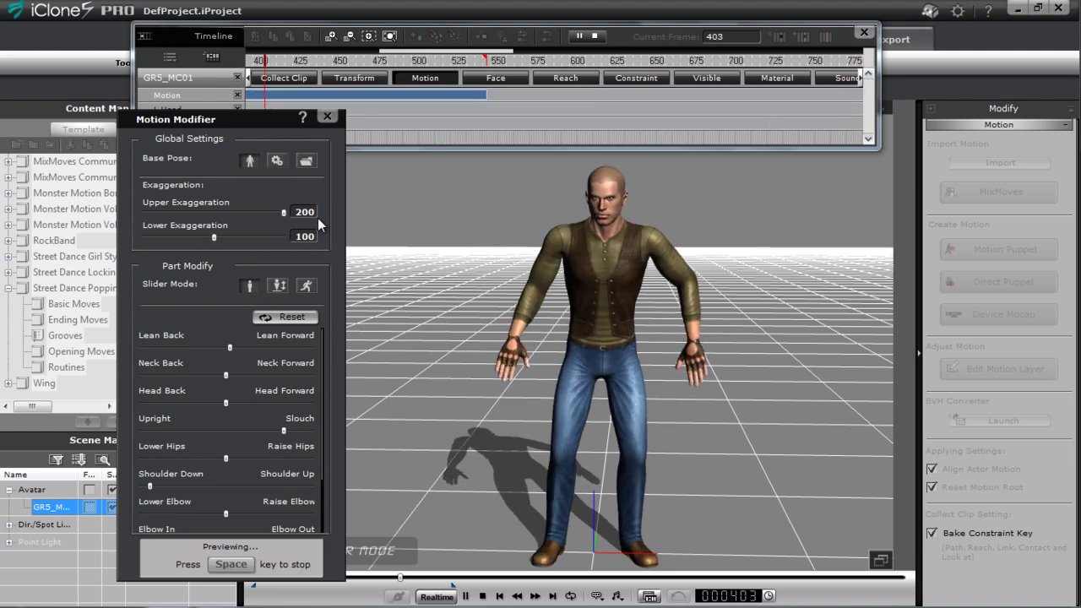
drag(317, 218, 192, 220)
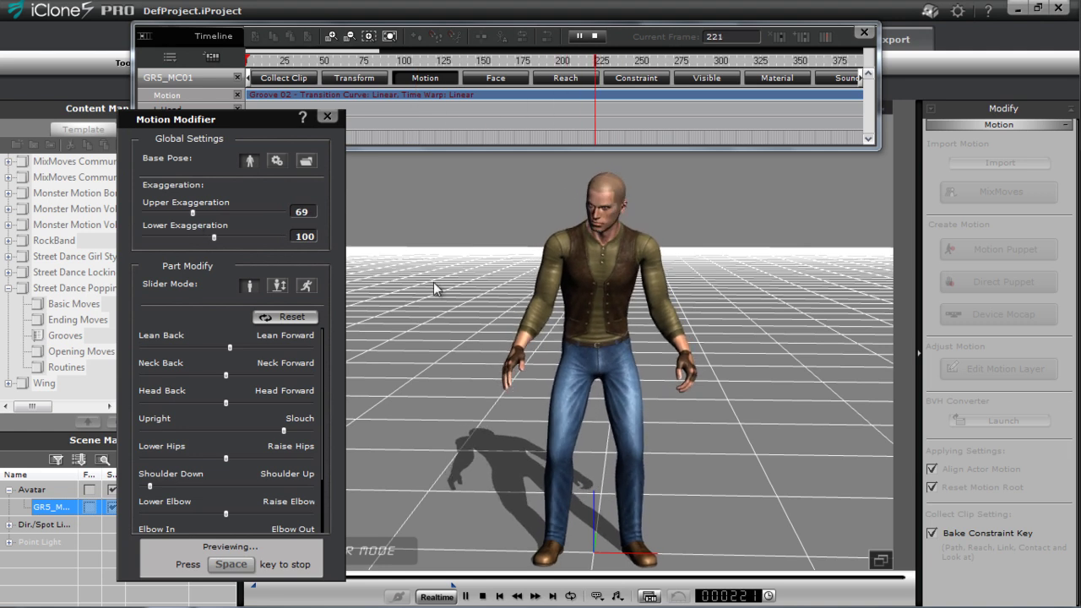
right_drag(372, 346, 423, 363)
drag(189, 212, 118, 267)
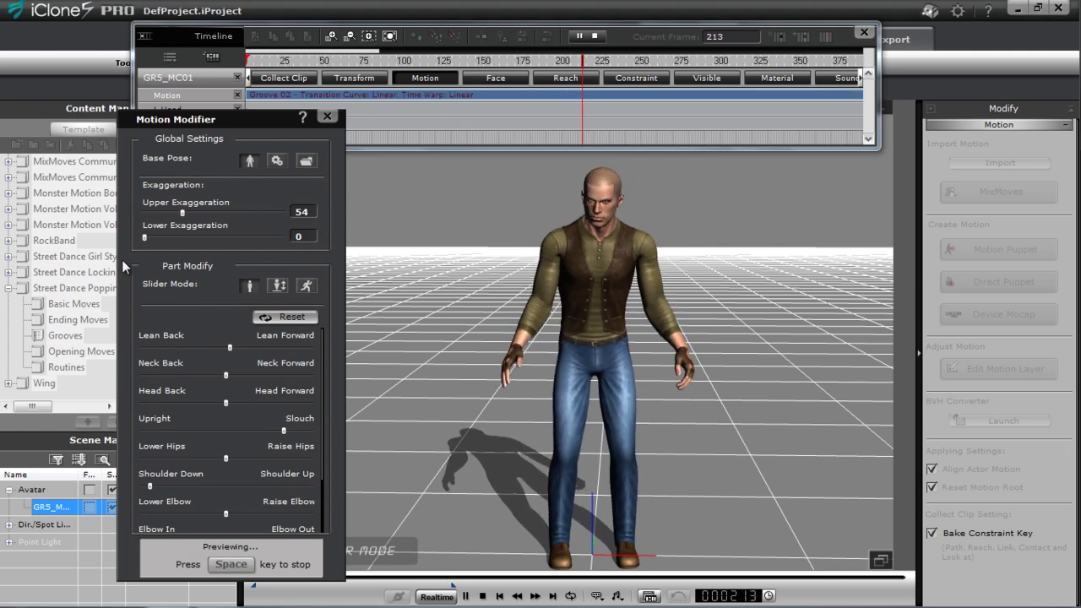
drag(246, 253, 234, 260)
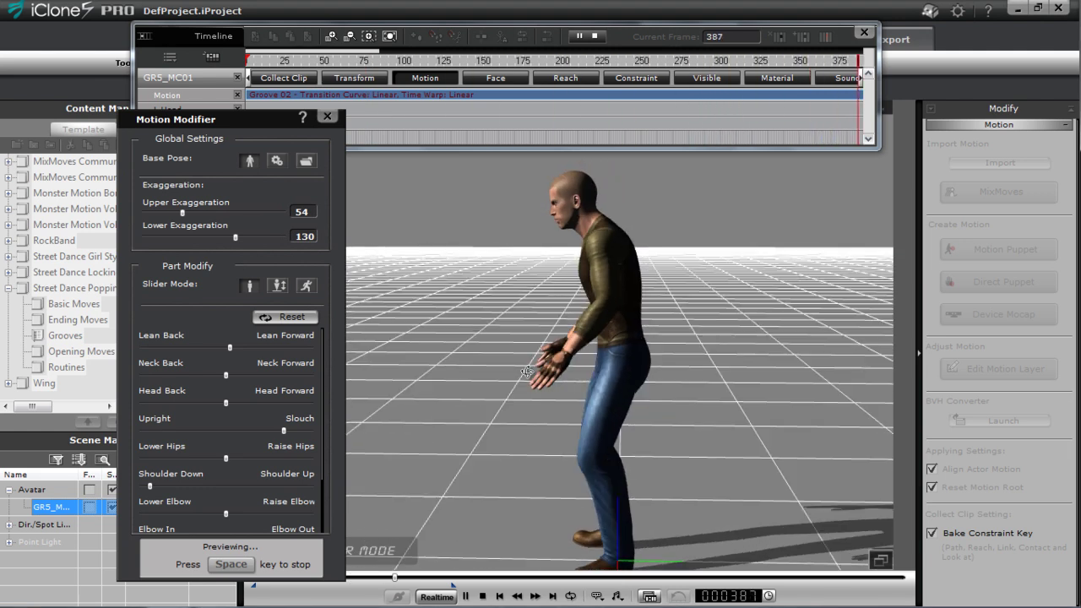
Check the modified motion from several angles, stop the preview and apply the Motion Modifier settings
right_drag(483, 407, 766, 414)
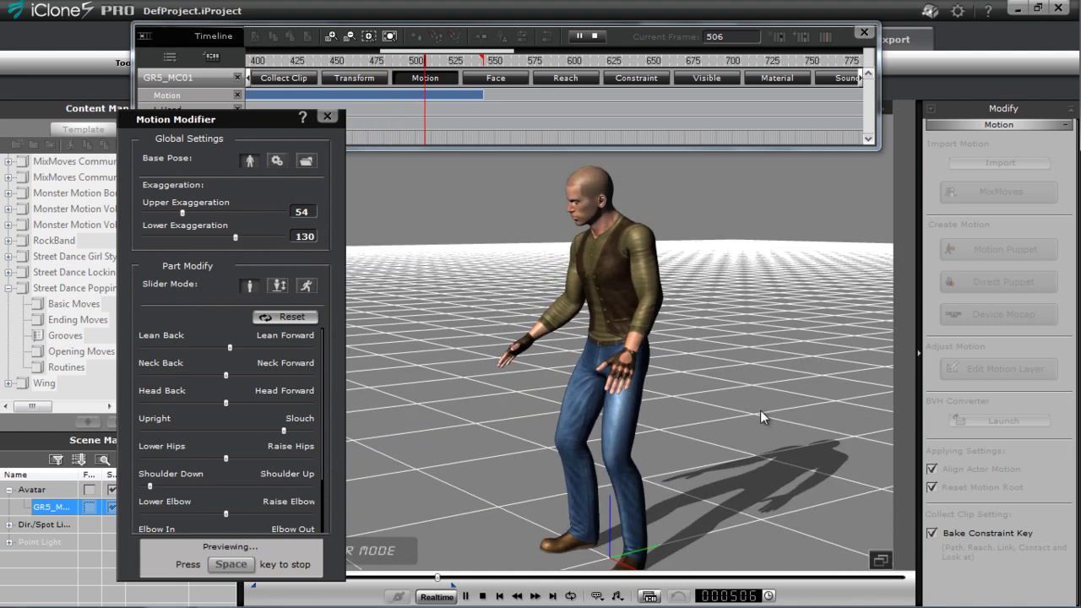
right_drag(467, 425, 649, 372)
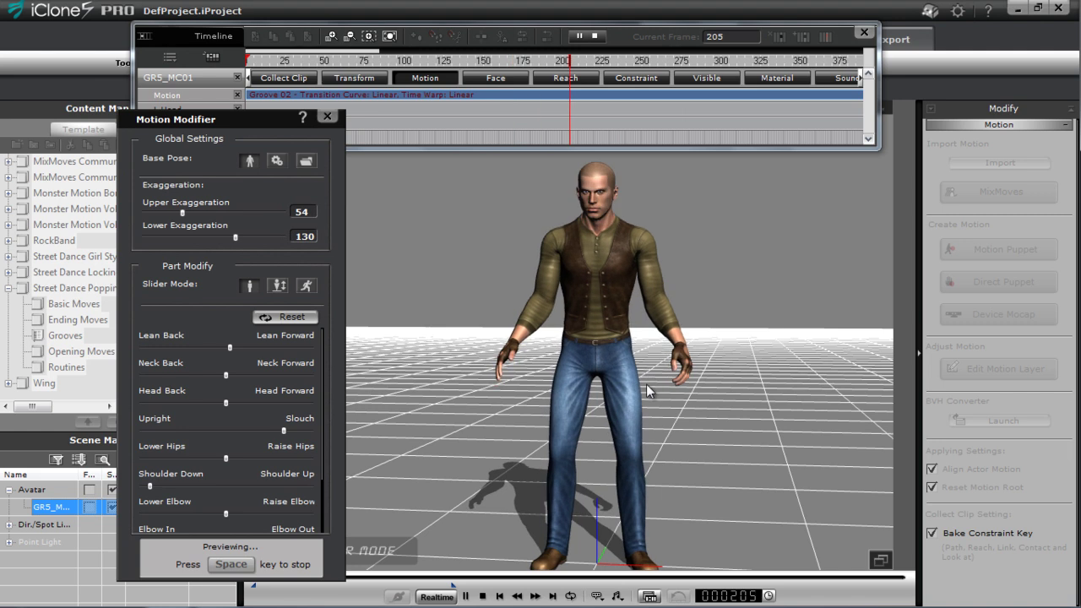
key(space)
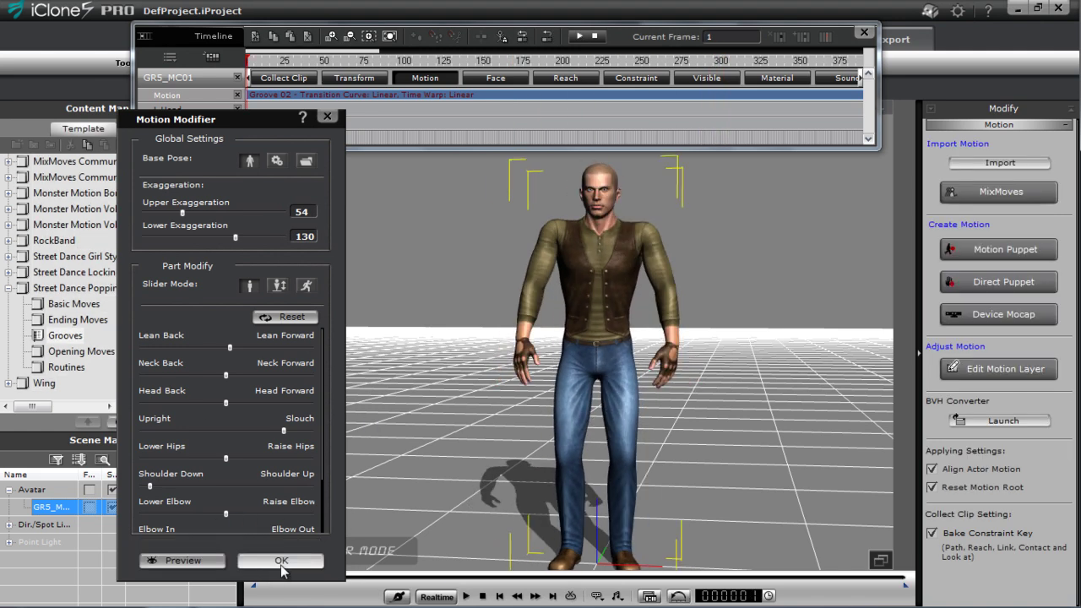
click(280, 564)
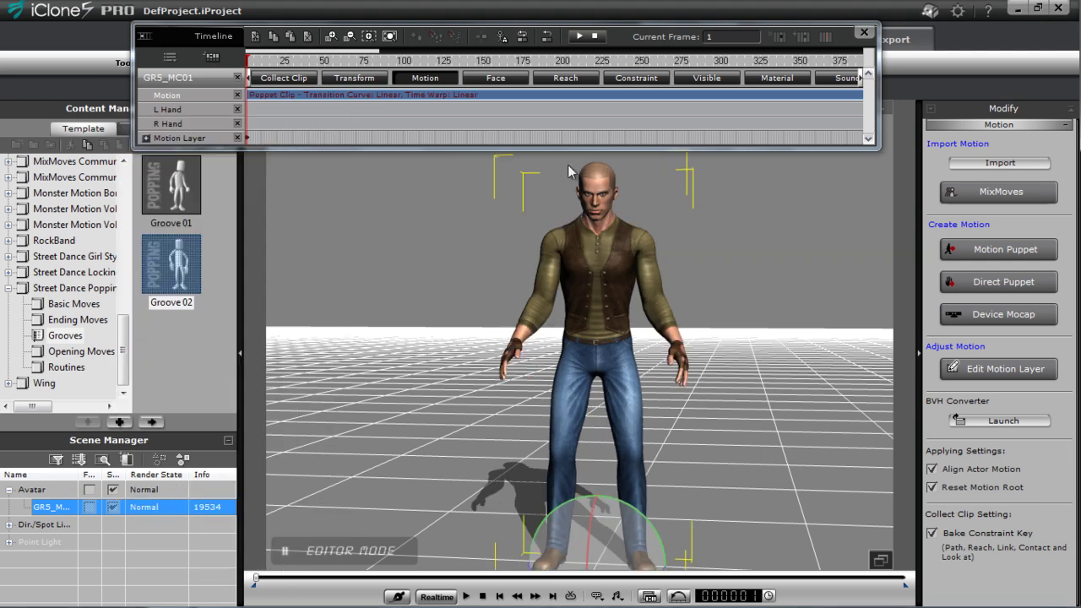
Play the modified clip from the timeline to review the dance, and stop the playback
drag(321, 66, 302, 64)
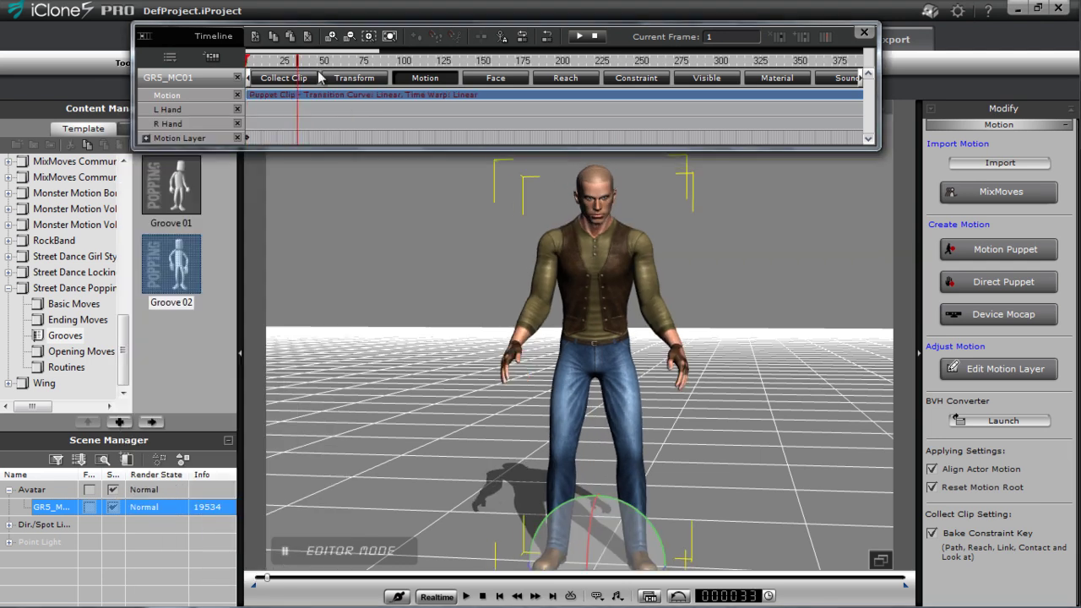
key(space)
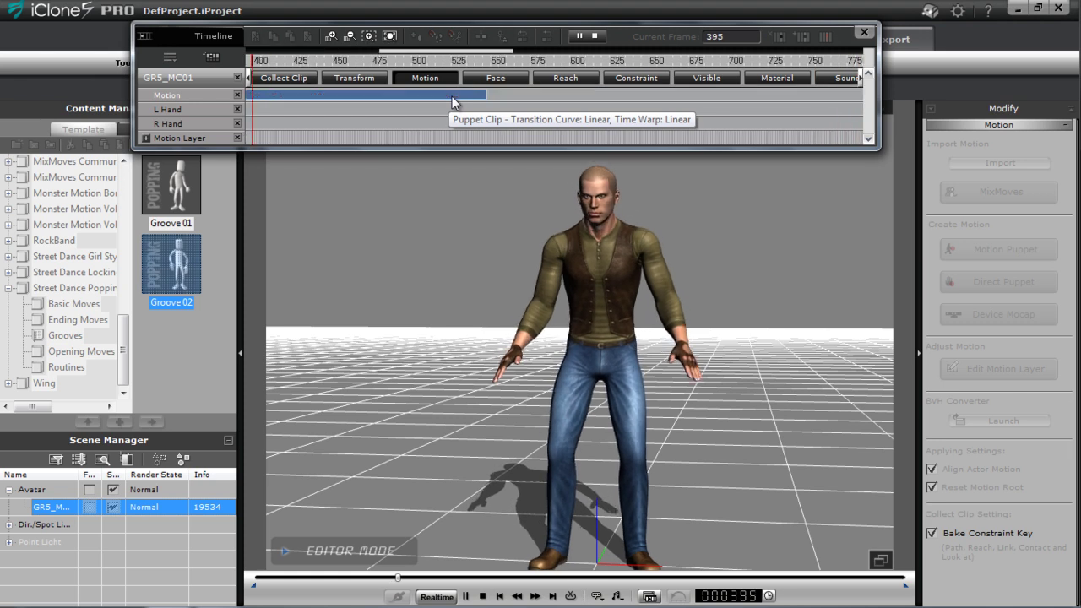
key(space)
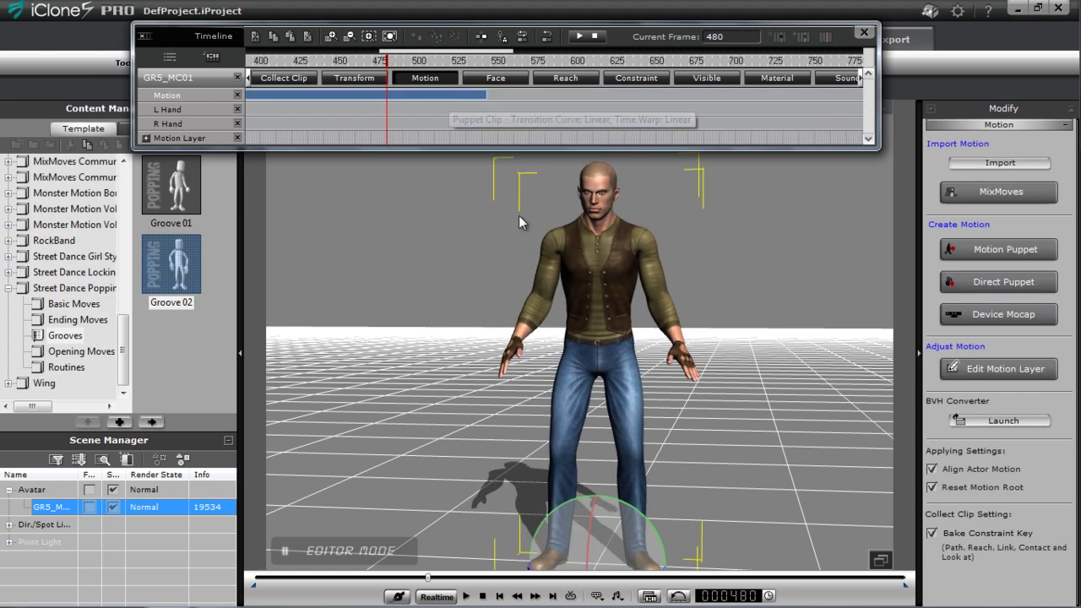
right_drag(585, 218, 547, 272)
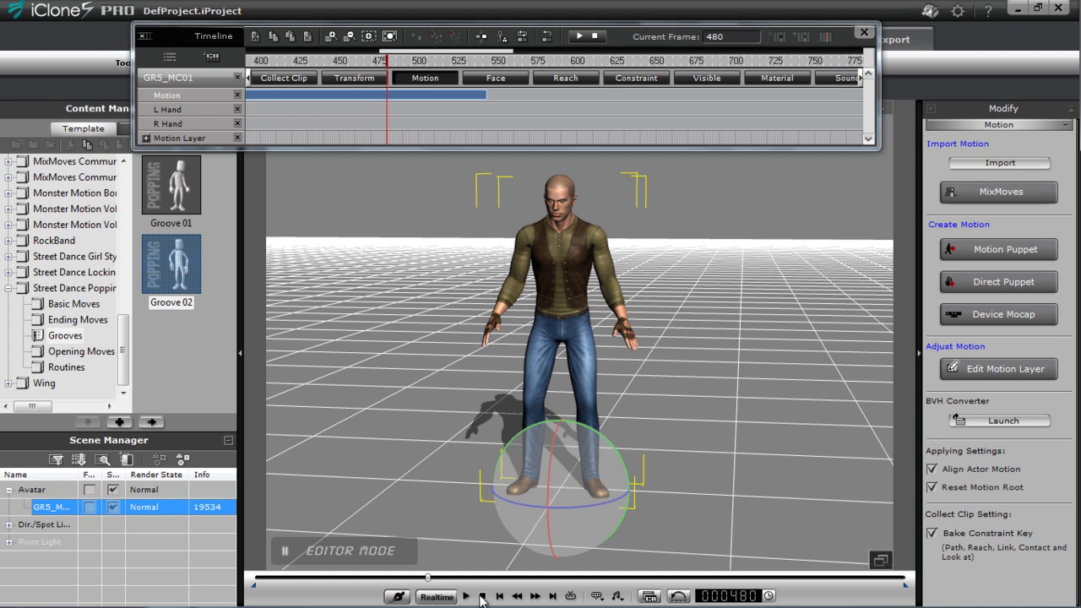
click(482, 596)
Remove all animation from the character and close the timeline
right_click(560, 262)
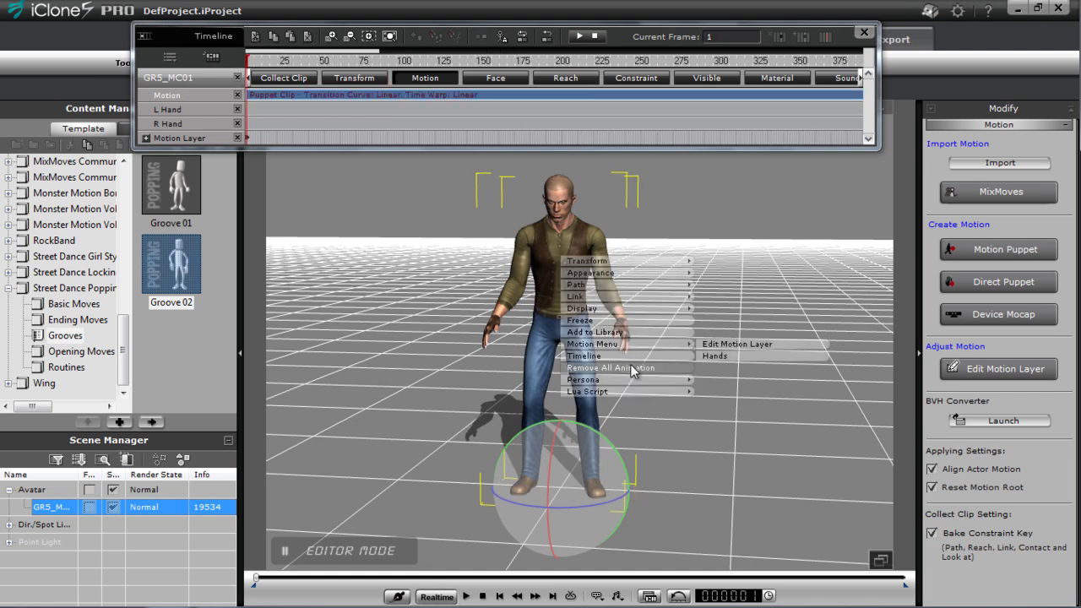
click(744, 355)
click(864, 33)
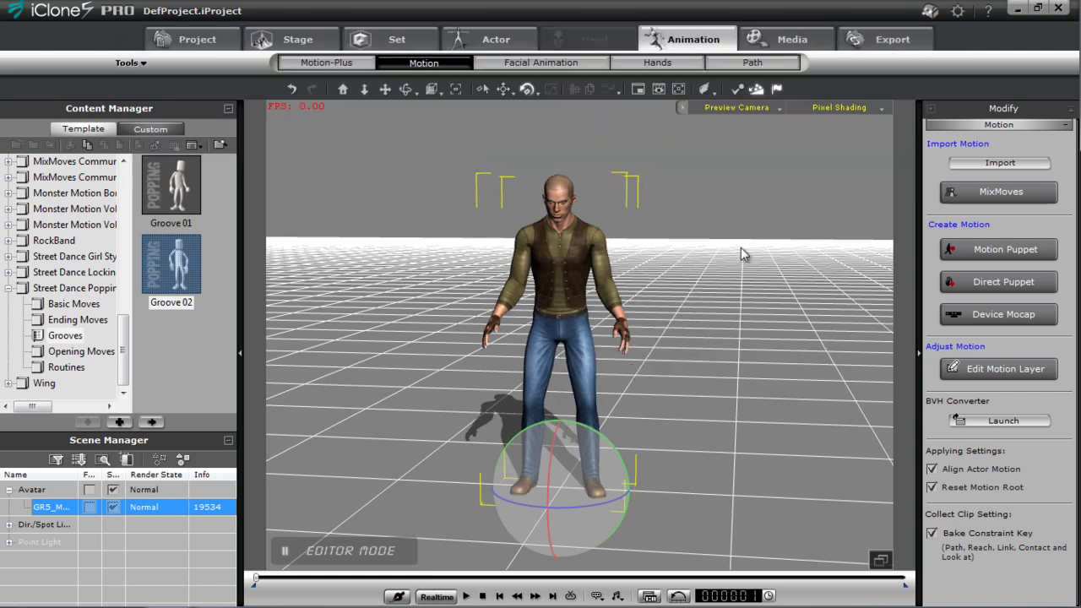
Open the Motion Puppet, show the walk and run motions, and preview 01_Angry Walk on the character
click(1006, 250)
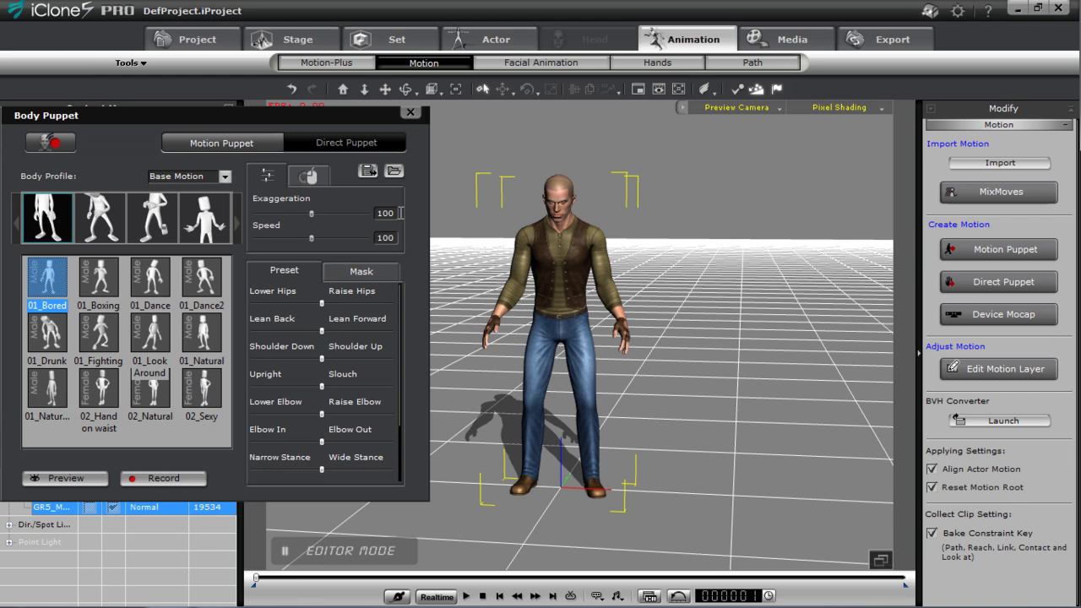
click(160, 226)
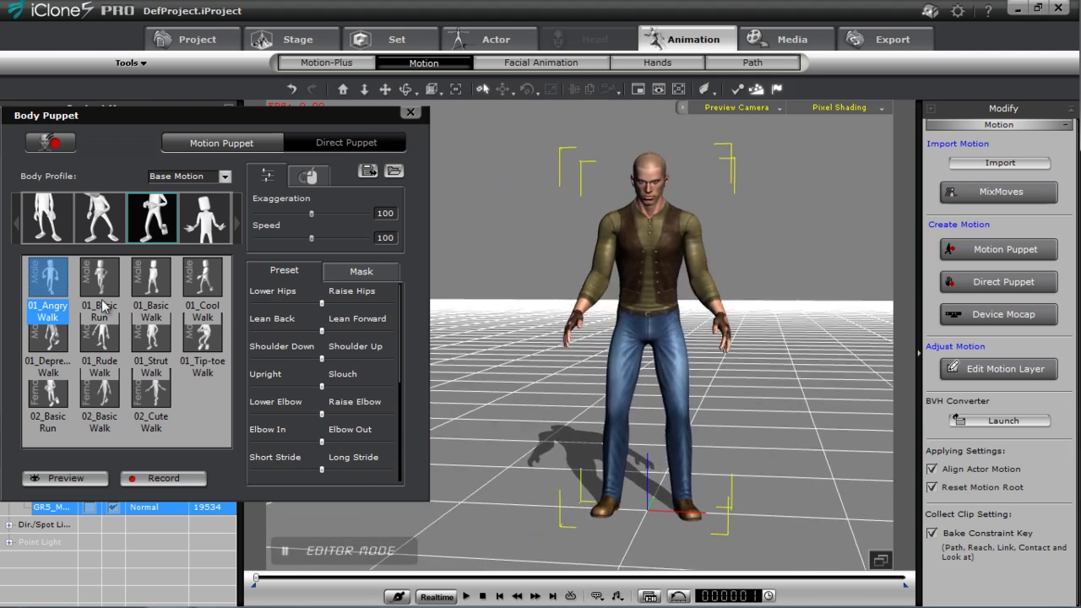
click(90, 314)
click(56, 289)
click(76, 478)
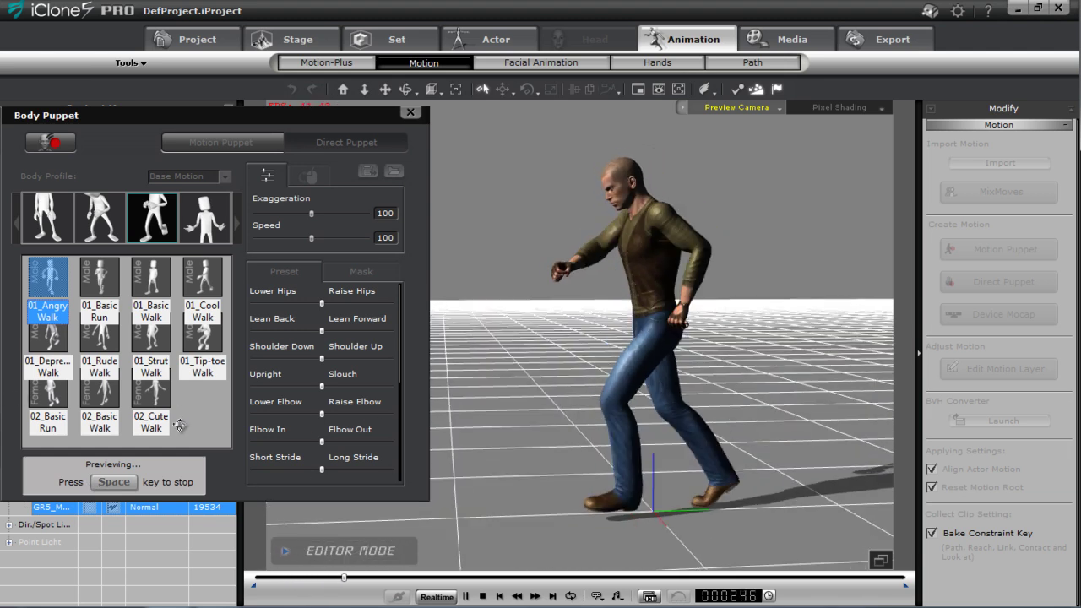
right_drag(639, 261, 690, 407)
key(space)
Select the 01_Basic Walk motion, preview it on the character and stop the preview
click(163, 309)
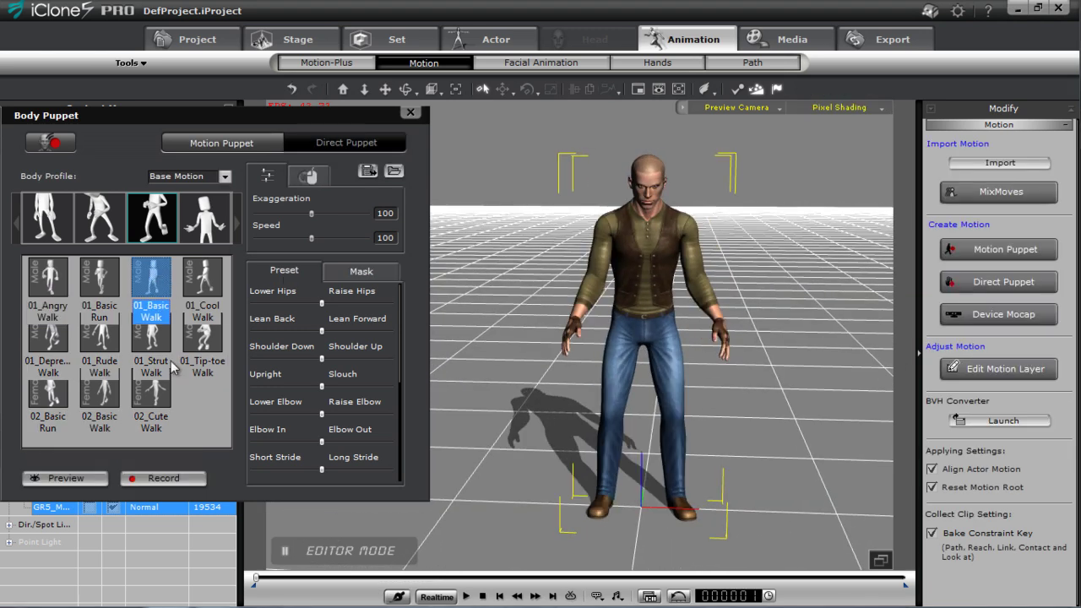
click(93, 478)
key(space)
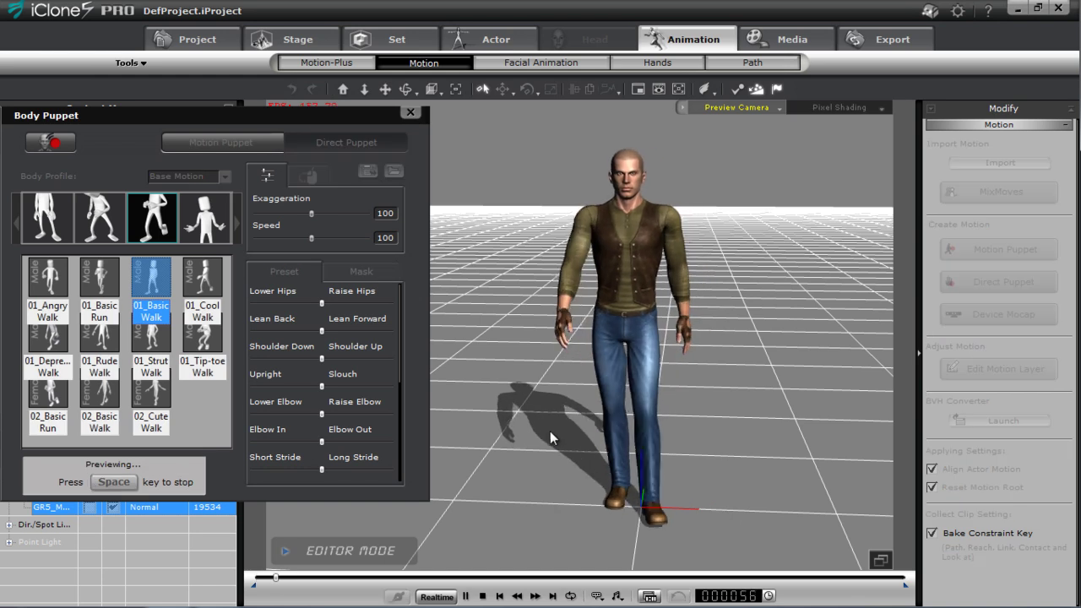
key(space)
Record the basic walk on the character, stop the recording and close the Body Puppet window
click(161, 478)
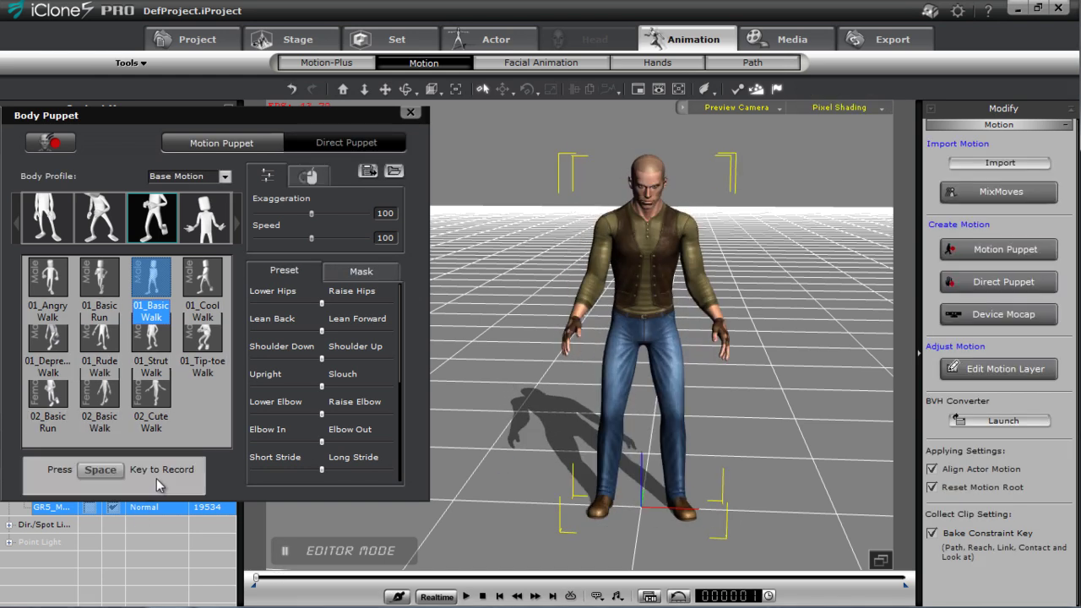
key(space)
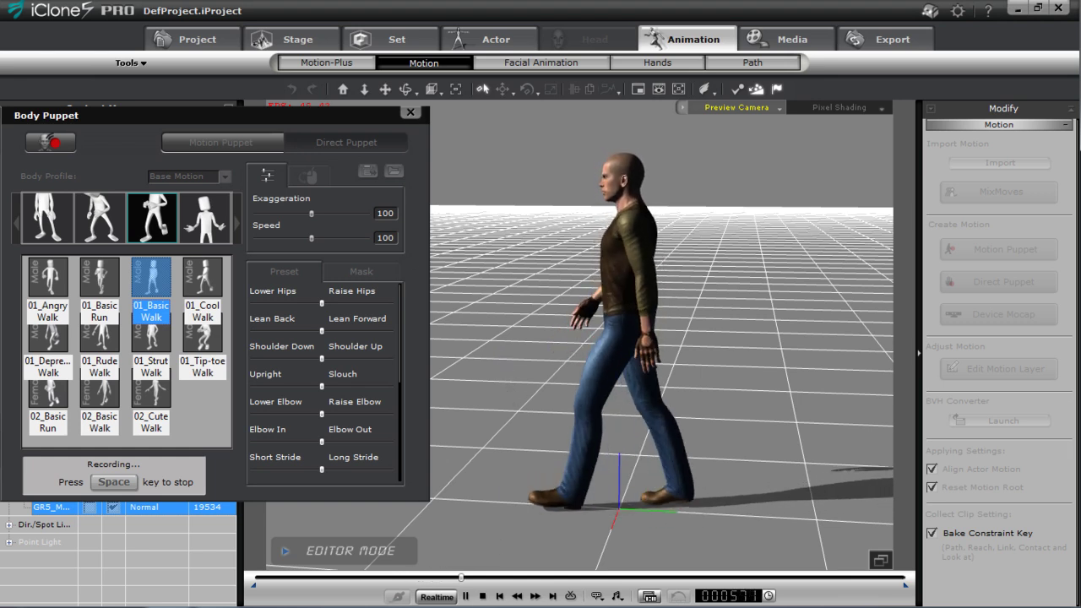
click(482, 596)
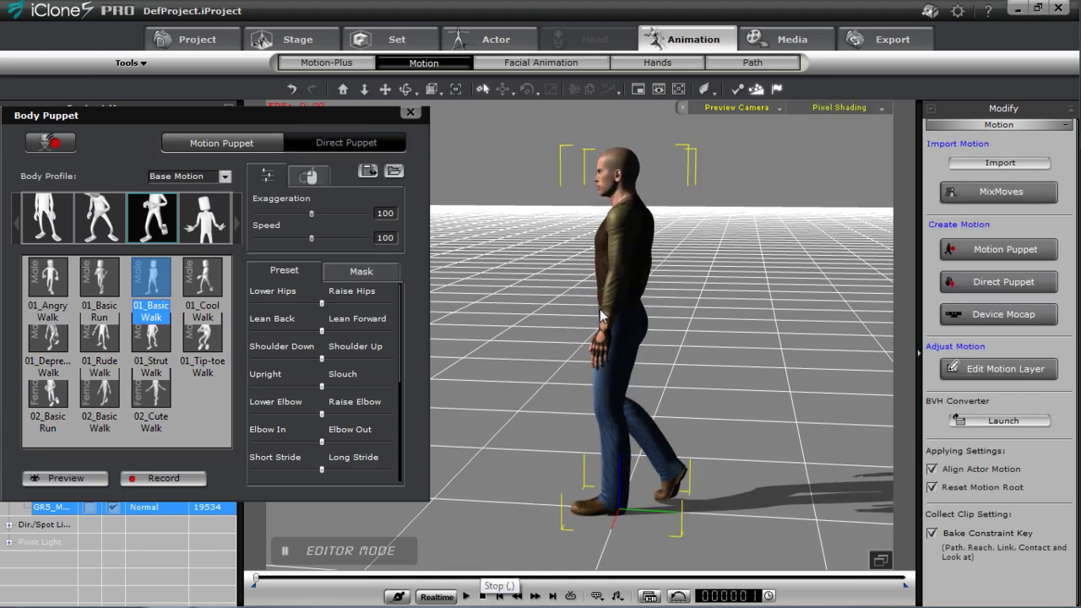
click(410, 113)
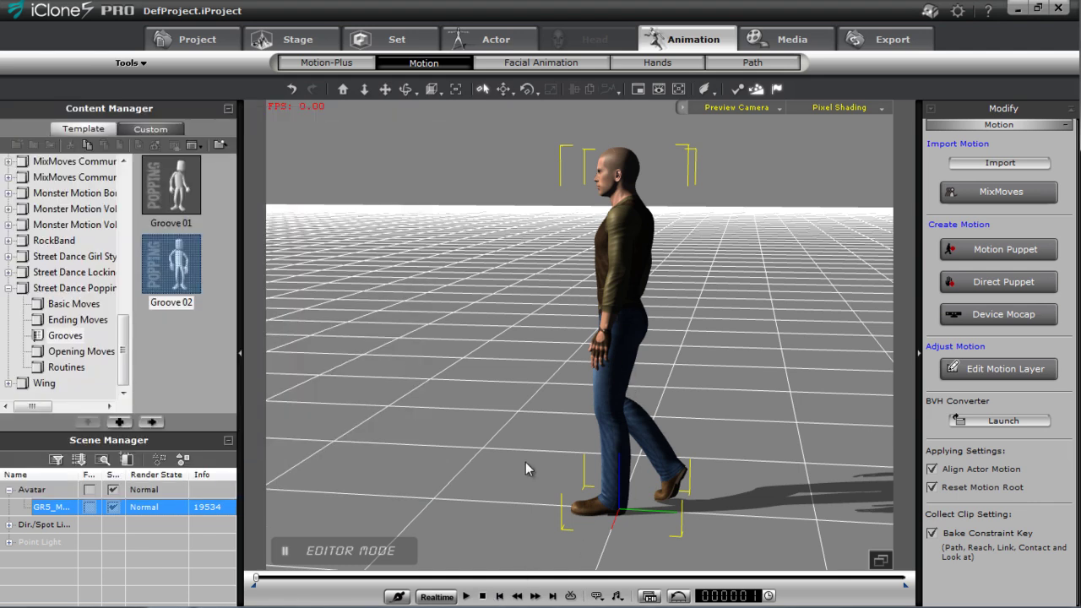
Show the recorded puppet clip in the timeline, play the walk to check it, and stop the playback
key(F3)
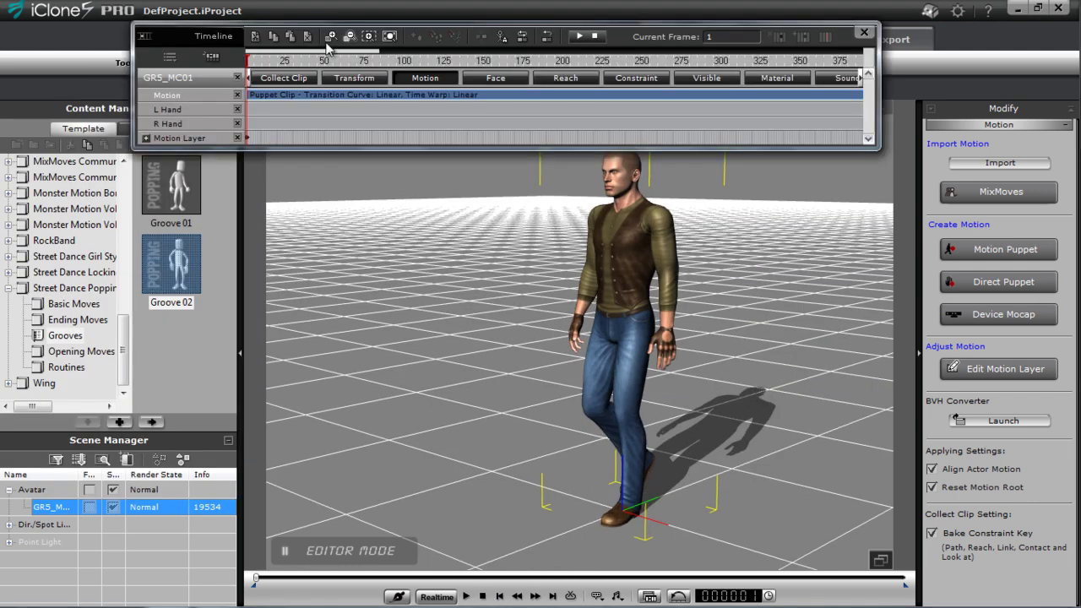
key(space)
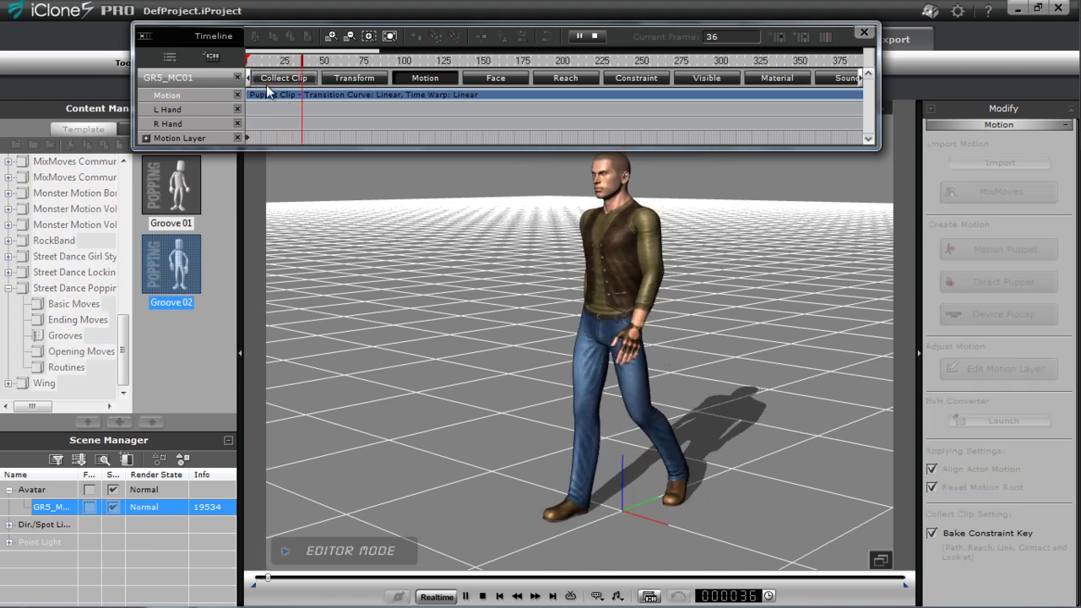
key(space)
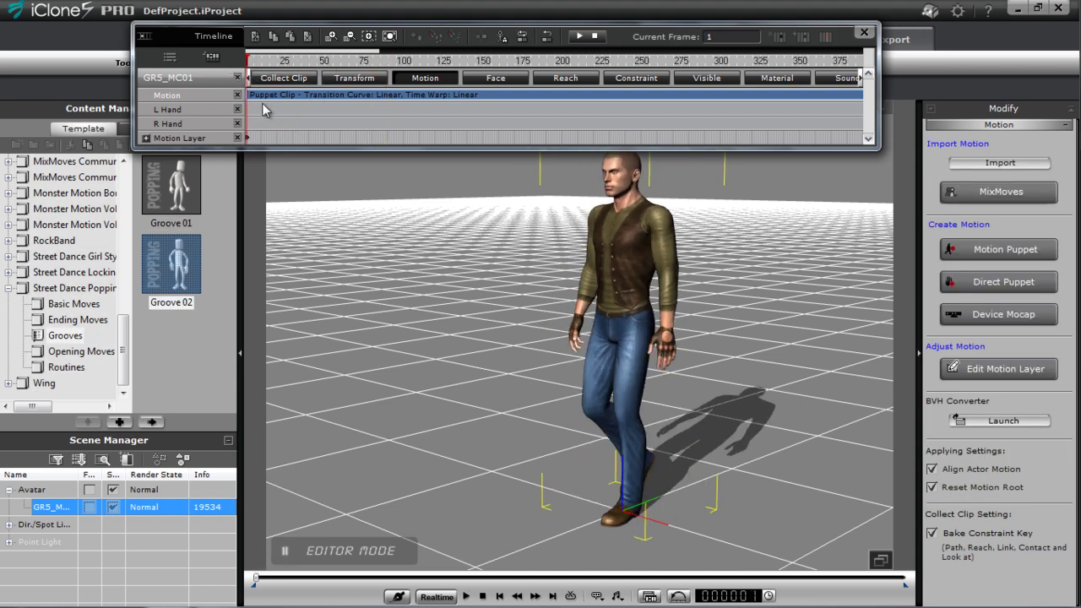
Open the Motion Modifier on the puppet clip with its hip and head sliders, and return to frame 1
right_click(251, 101)
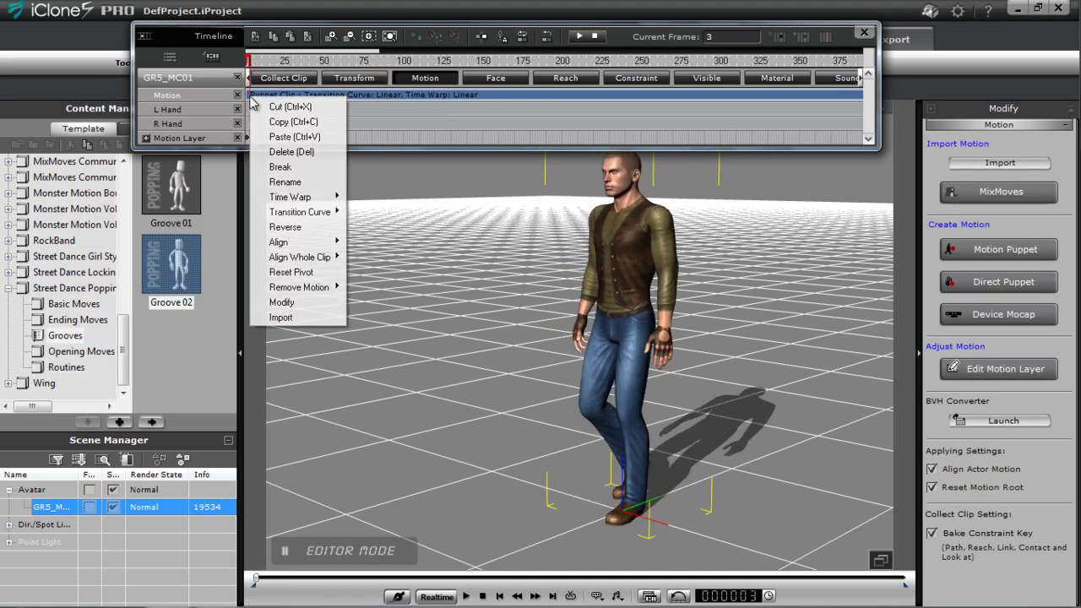
click(319, 304)
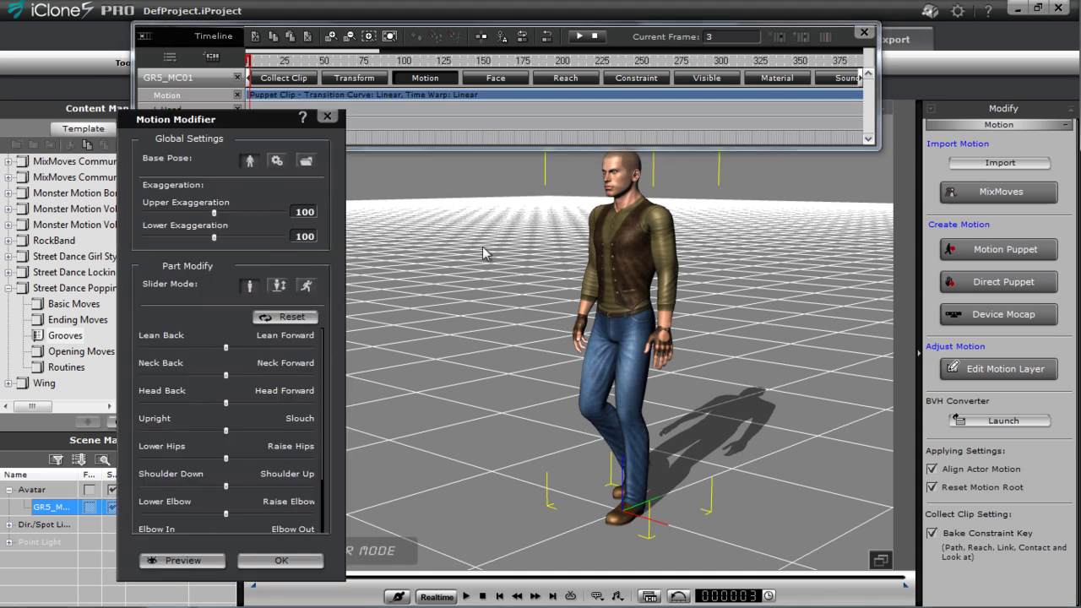
middle_drag(509, 280, 469, 317)
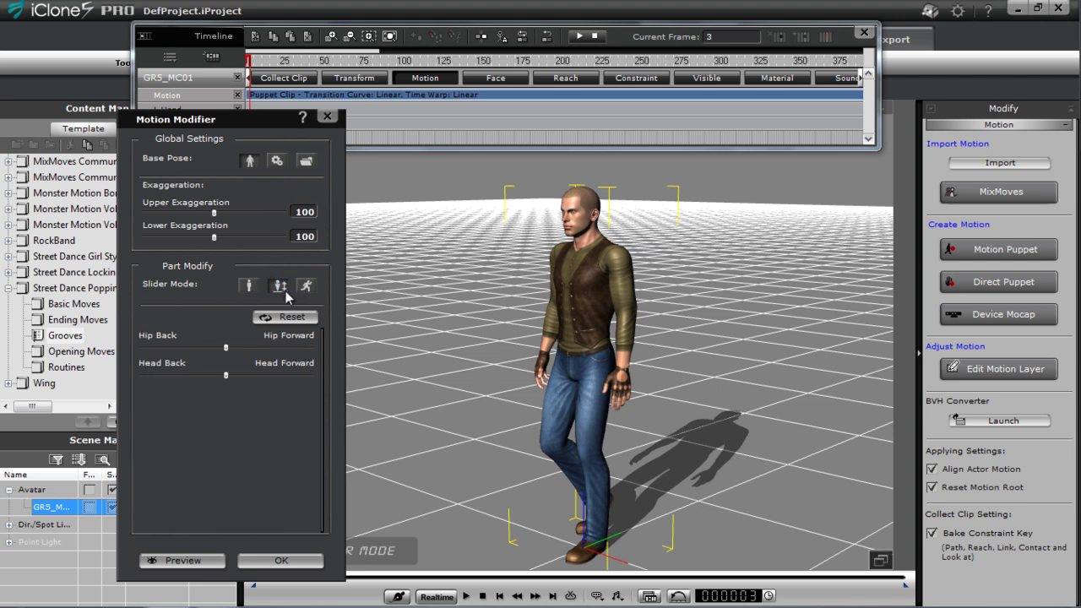
right_drag(744, 366, 460, 403)
drag(312, 65, 216, 64)
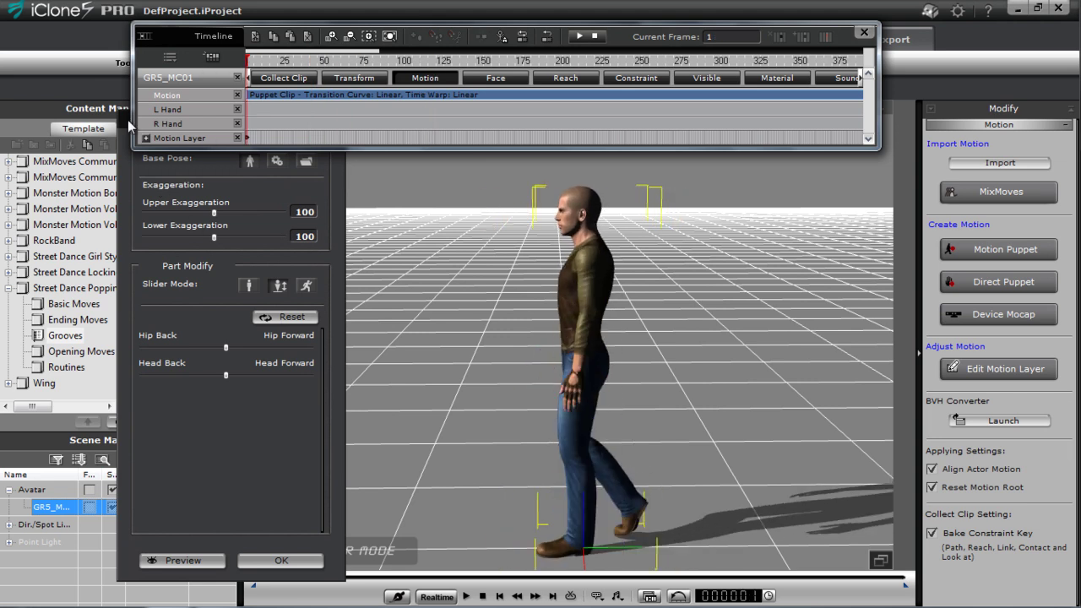
click(135, 152)
Try the hip and head back/forward adjustments while previewing the walk, and stop the preview
click(183, 560)
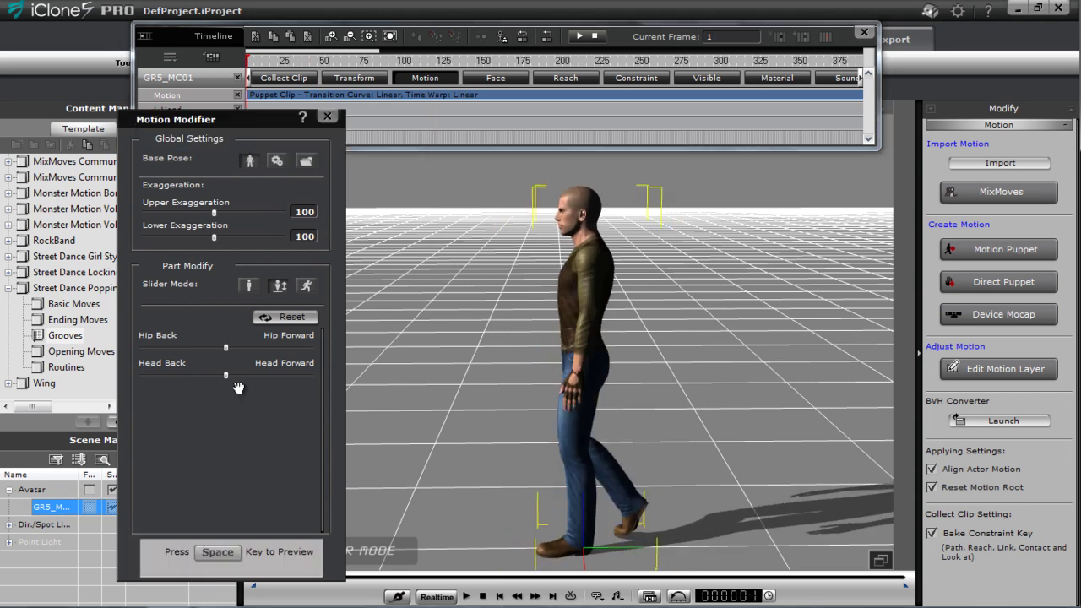
drag(226, 347, 228, 374)
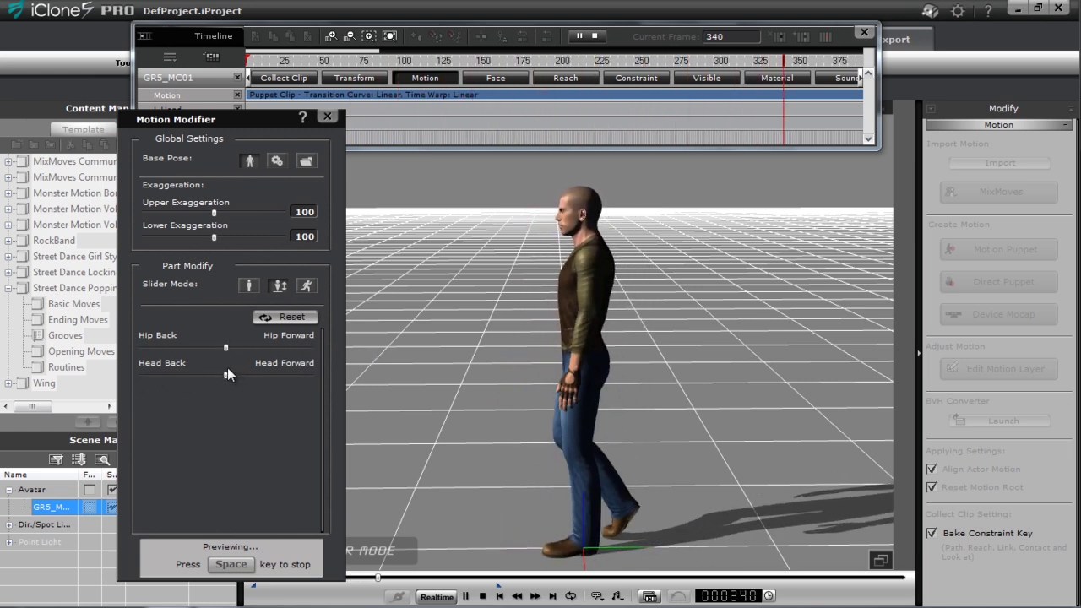
key(space)
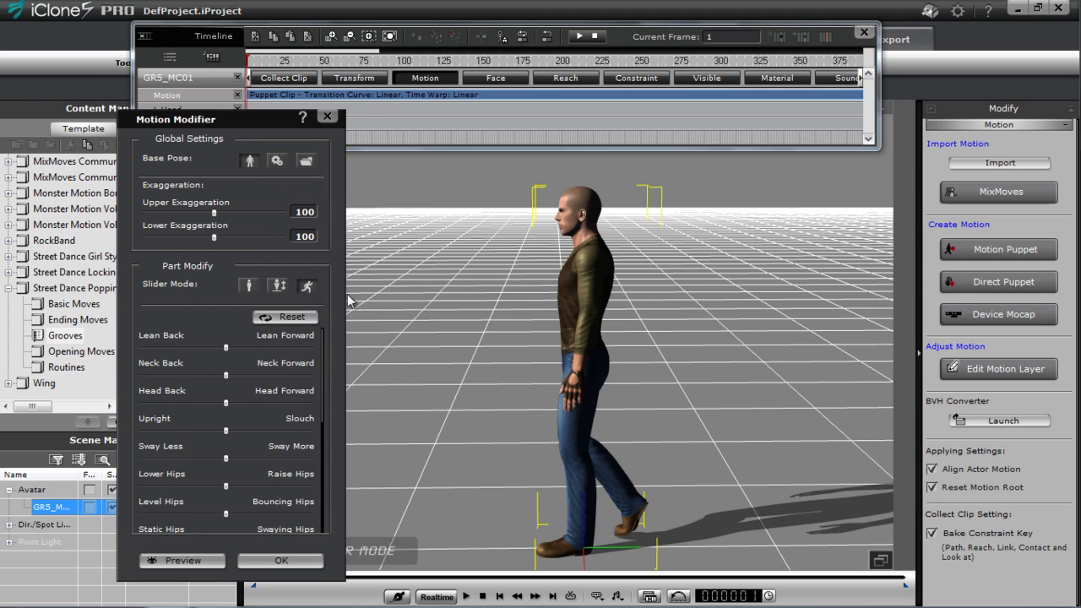
Preview the walk with the full motion sliders shown, and set Upper Exaggeration to 137 and Lower Exaggeration to 118
right_drag(425, 364, 826, 299)
right_drag(532, 382, 650, 371)
click(210, 560)
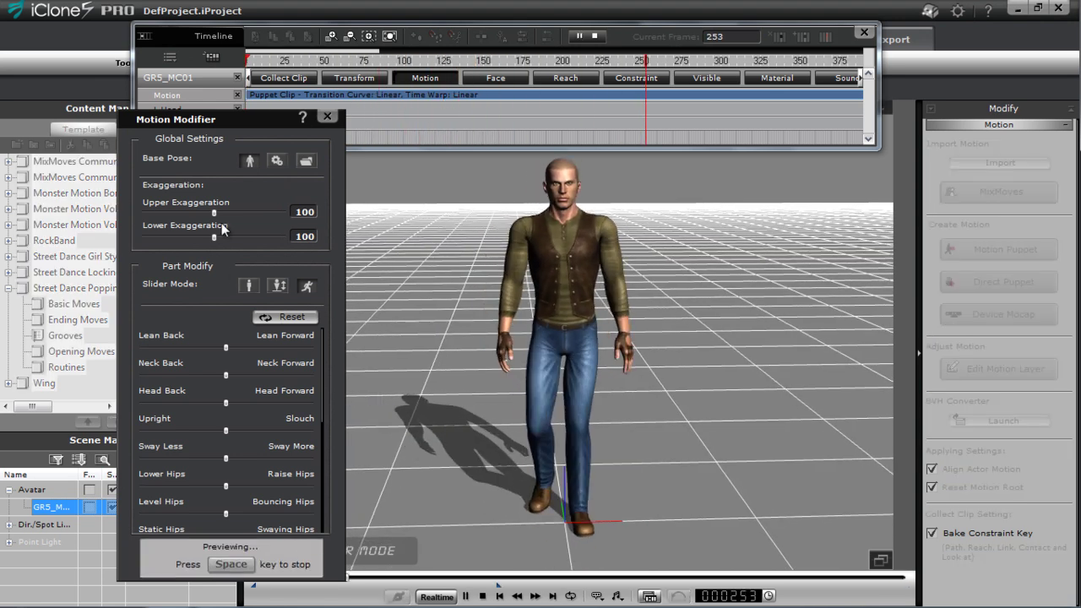
drag(215, 212, 224, 248)
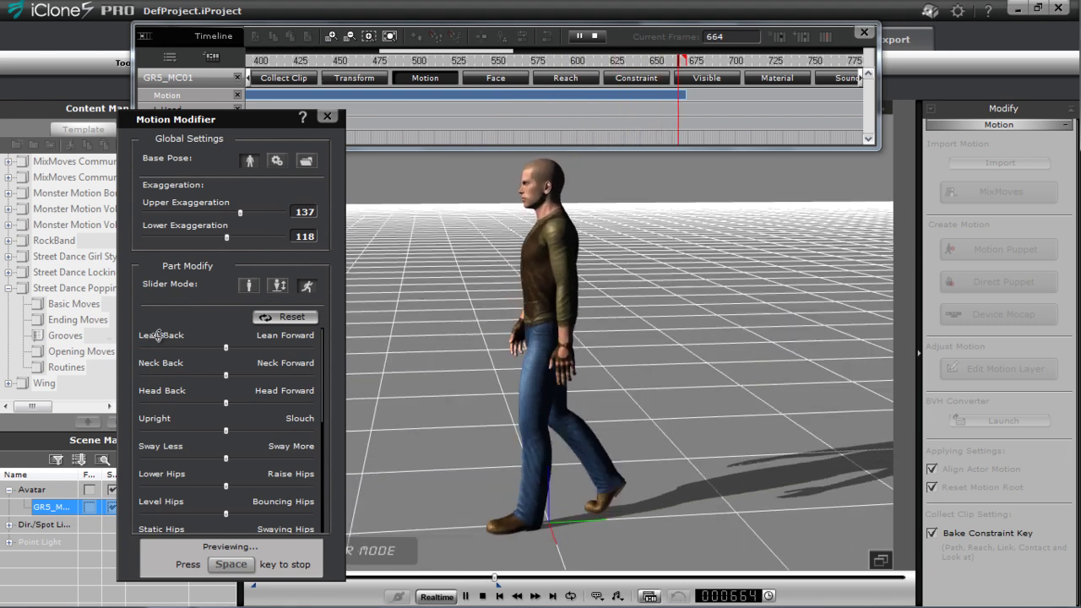
Give the walk a slight forward lean, the neck forward, the head back, a moderate slouch and marginally more sway
drag(227, 348, 277, 374)
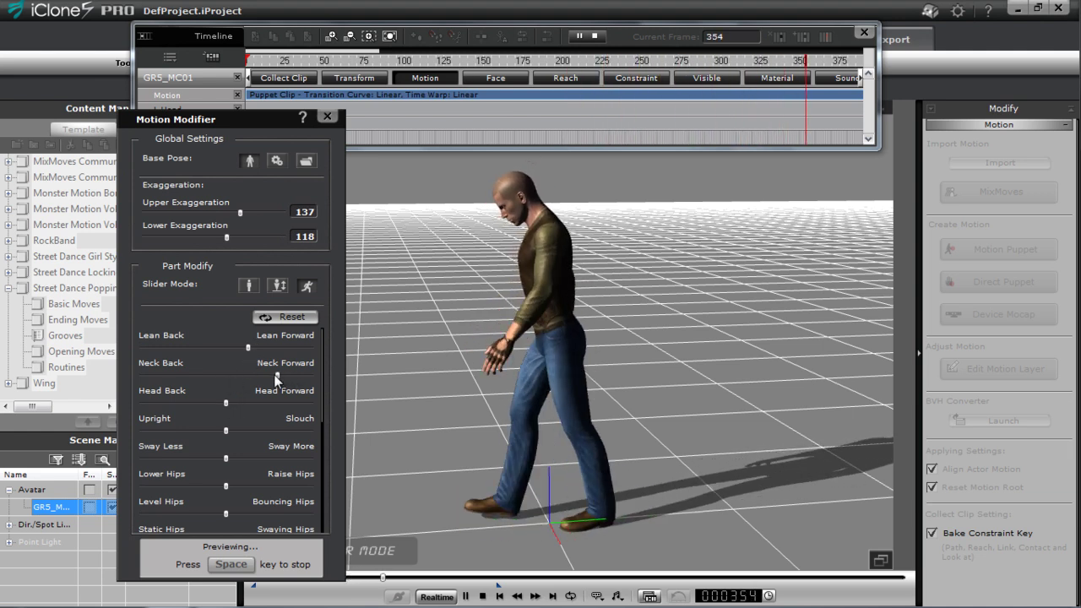
drag(225, 403, 198, 404)
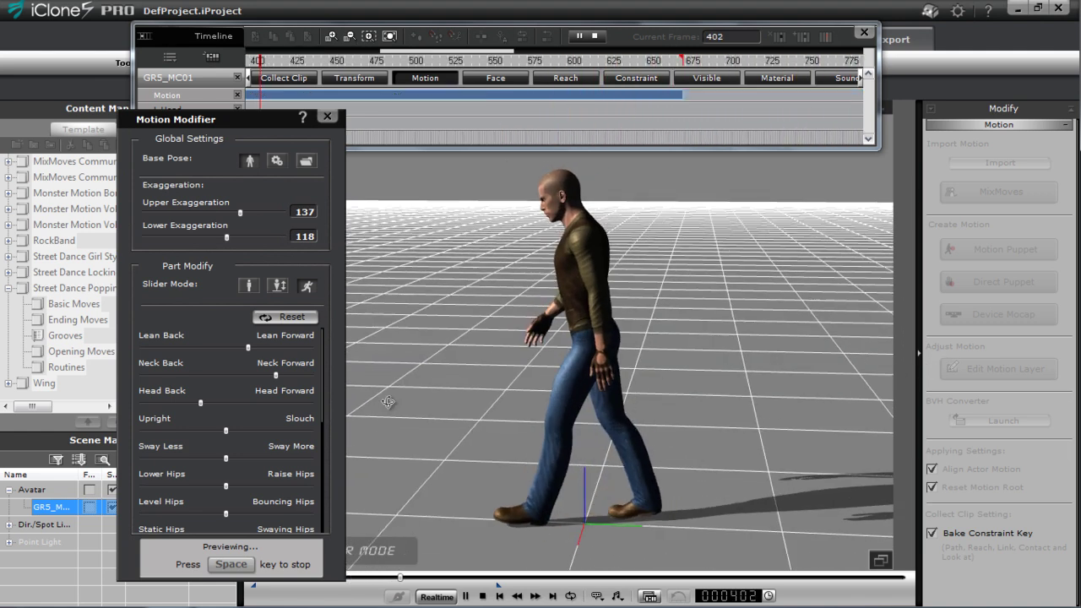
mouse_move(226, 431)
mouse_down()
mouse_move(291, 432)
mouse_move(180, 435)
mouse_move(239, 436)
mouse_up()
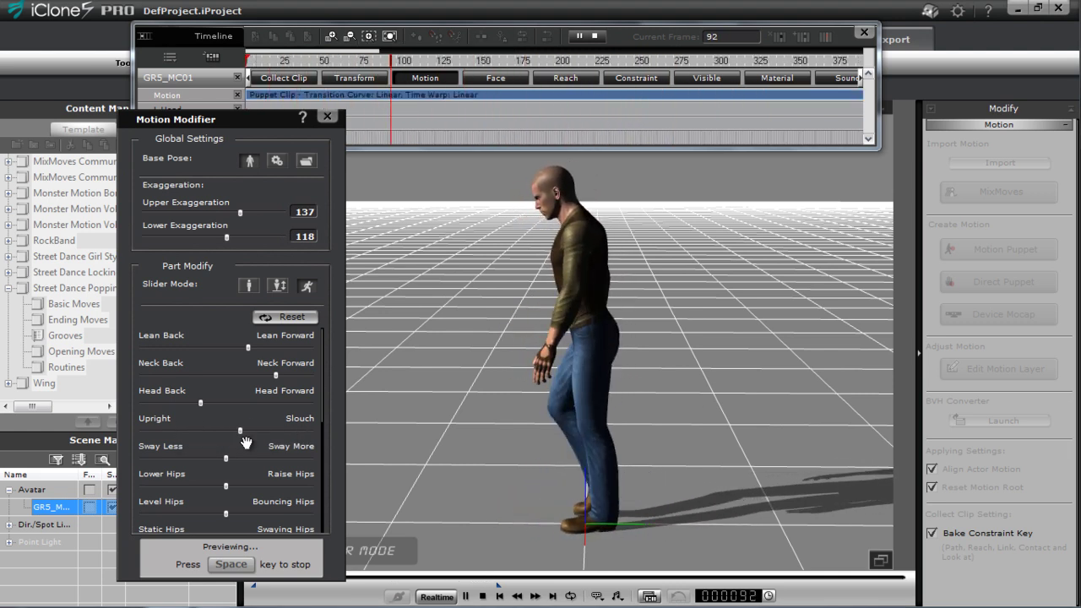
mouse_move(248, 348)
mouse_down()
mouse_move(213, 354)
mouse_move(261, 354)
mouse_move(235, 357)
mouse_up()
drag(238, 431, 256, 430)
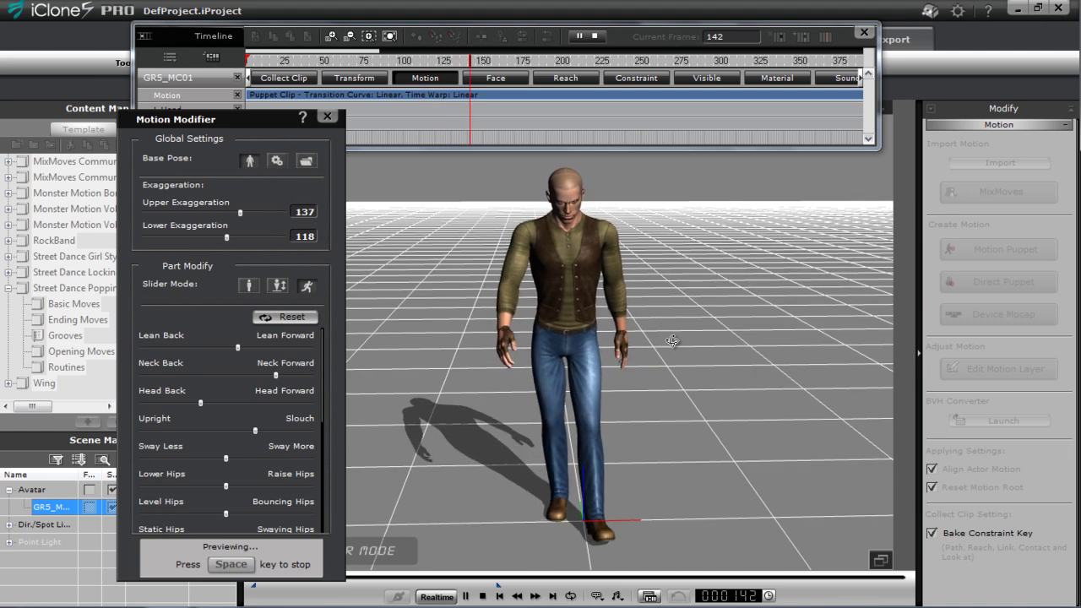
mouse_move(225, 457)
mouse_down()
mouse_move(309, 459)
mouse_move(163, 466)
mouse_move(217, 463)
mouse_up()
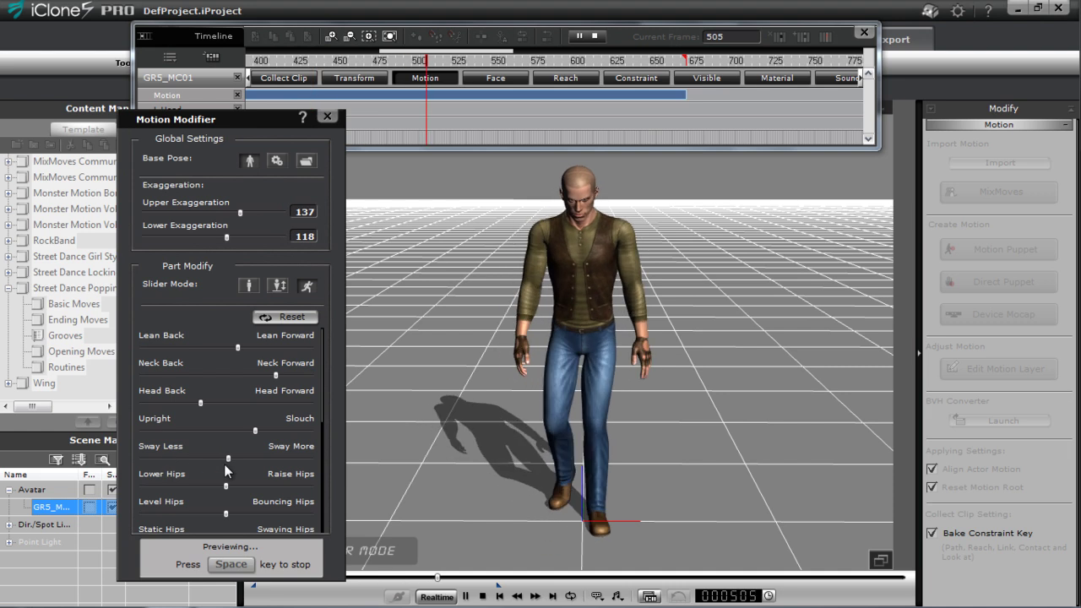
Lower the walking character's shoulders moderately and raise the elbows slightly
drag(322, 339, 325, 470)
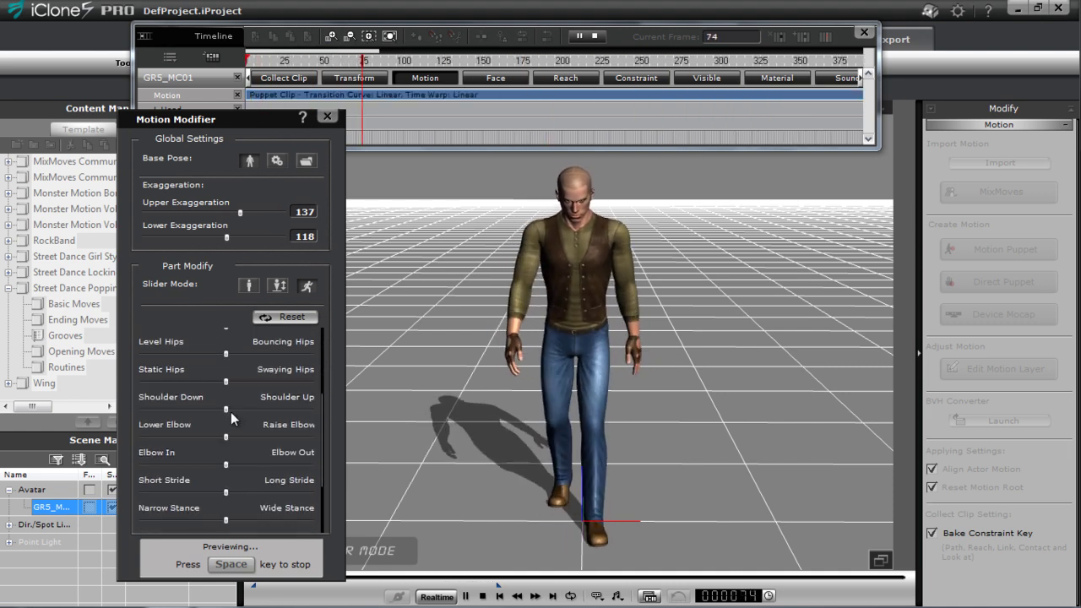
drag(229, 410, 195, 435)
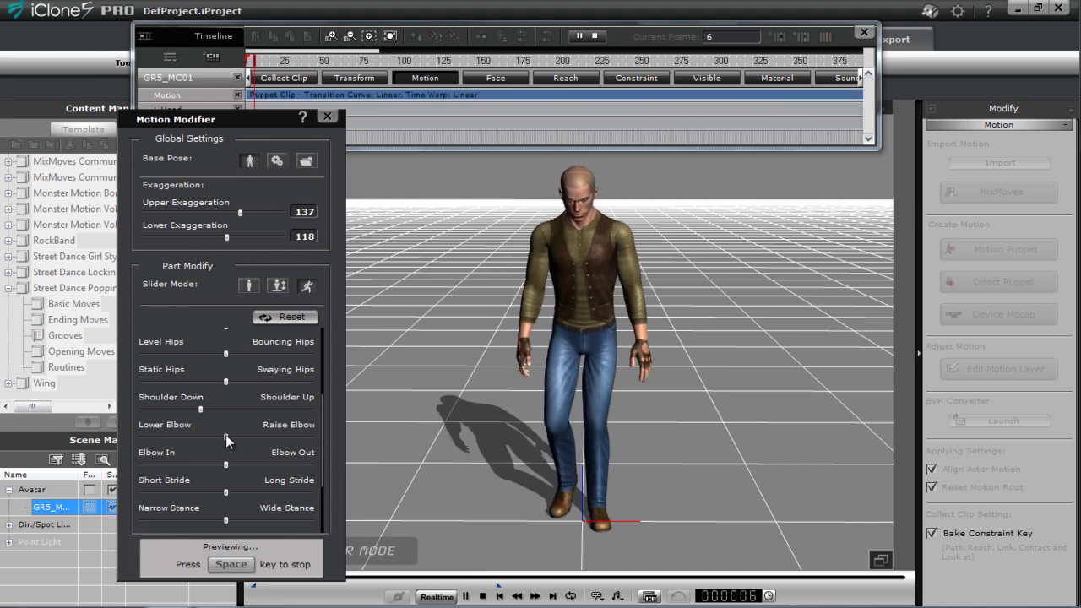
drag(141, 436, 311, 445)
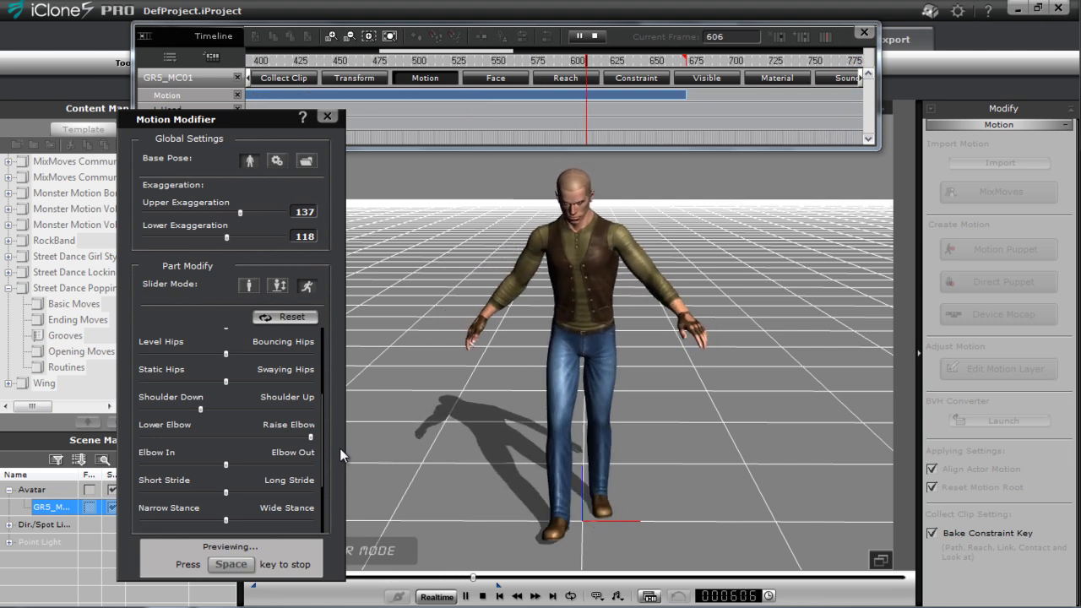
drag(311, 437, 233, 450)
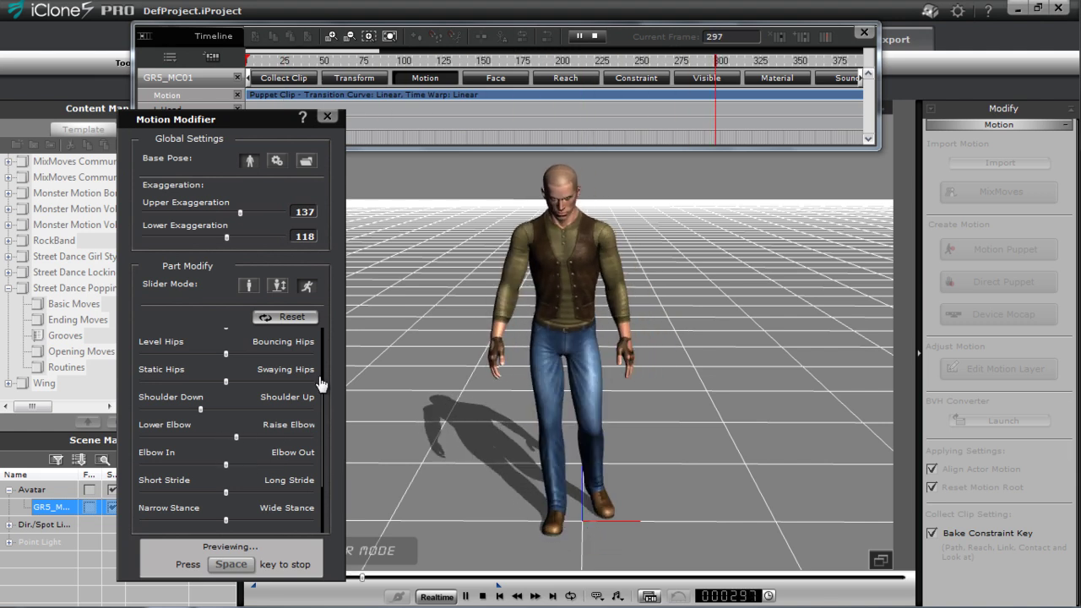
Turn the elbows moderately outward and lengthen the walking stride
scroll(323, 404, down, 3)
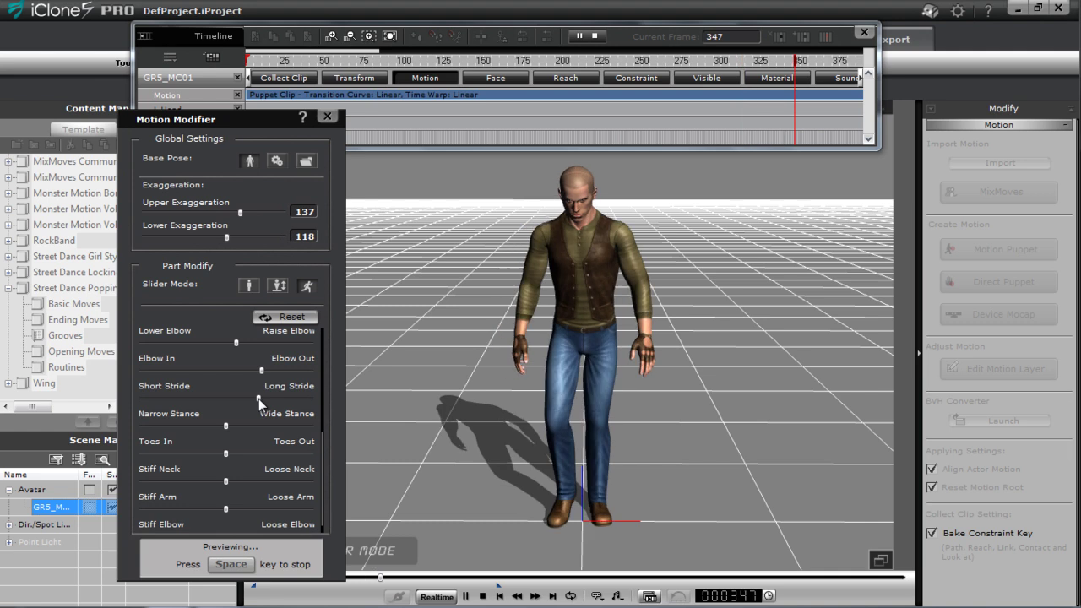
drag(259, 399, 257, 401)
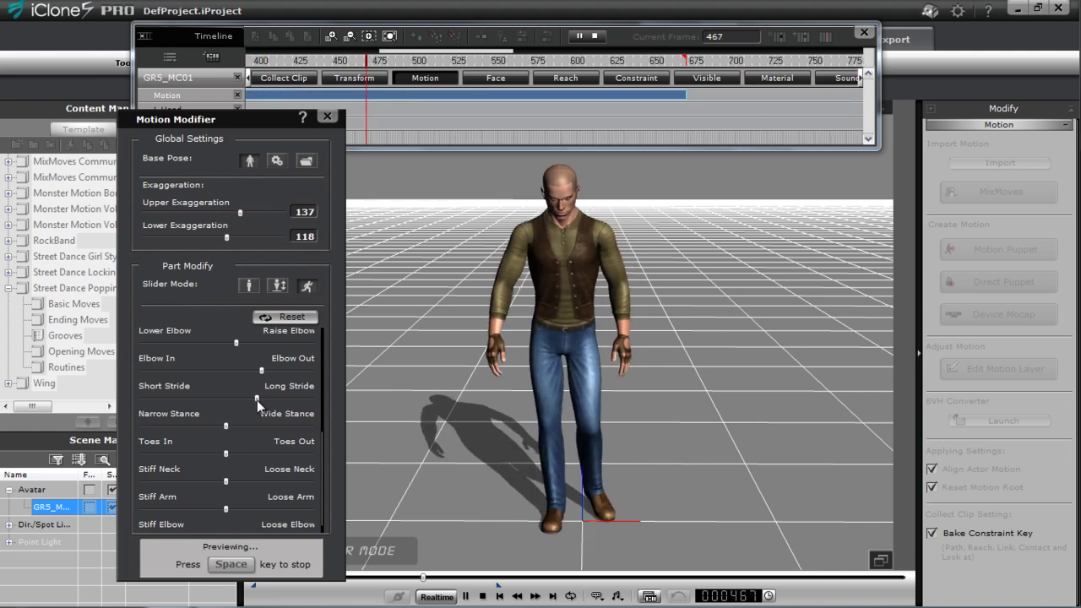
Set the elbows close to fully loose and adjust the arm stiffness of the walk
scroll(322, 446, down, 1)
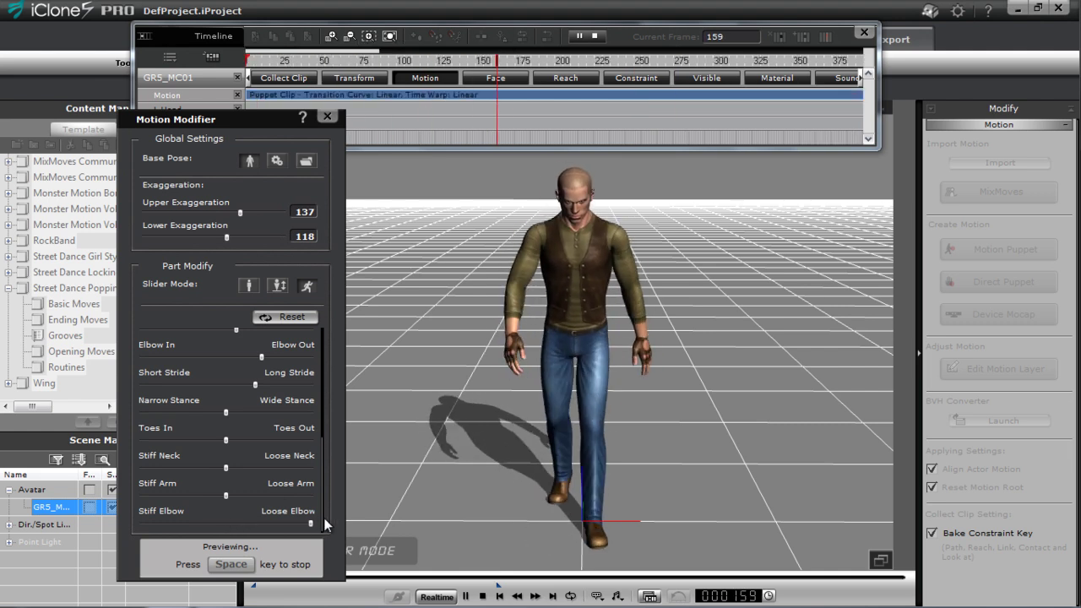
drag(141, 524, 404, 521)
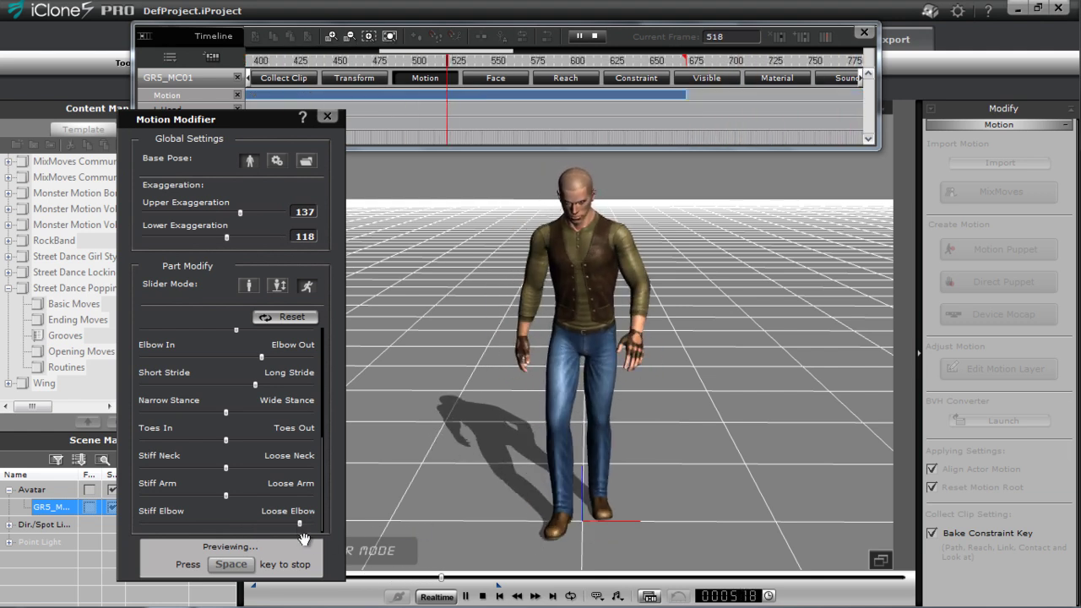
mouse_move(228, 496)
mouse_down()
mouse_move(325, 493)
mouse_move(127, 510)
mouse_move(218, 503)
mouse_up()
Turn the elbows outward to the maximum and return to the first posture sliders
drag(326, 458, 326, 425)
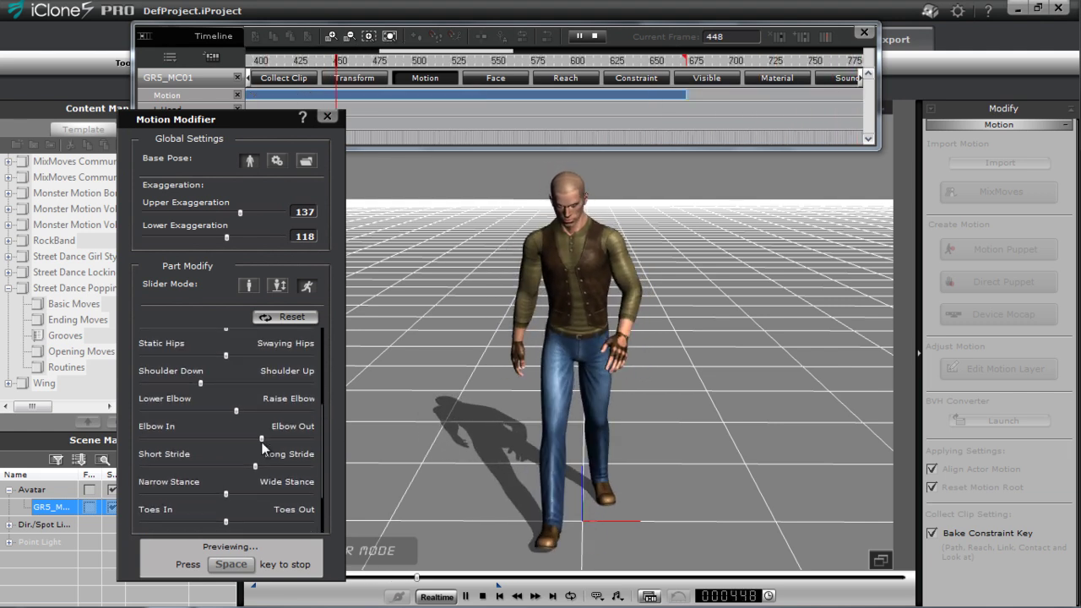
drag(262, 439, 317, 438)
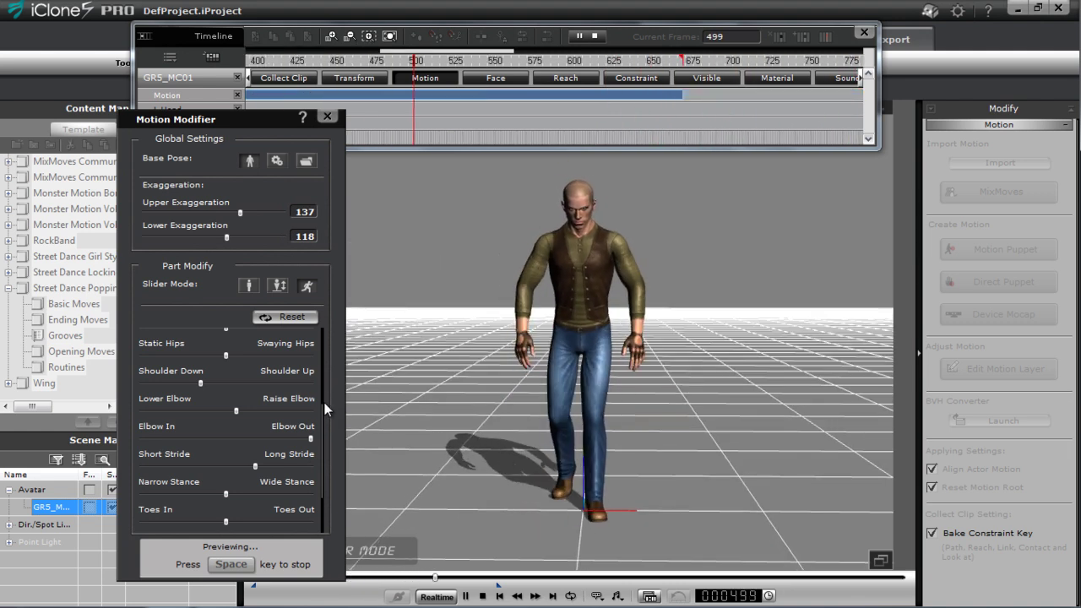
drag(325, 425, 328, 355)
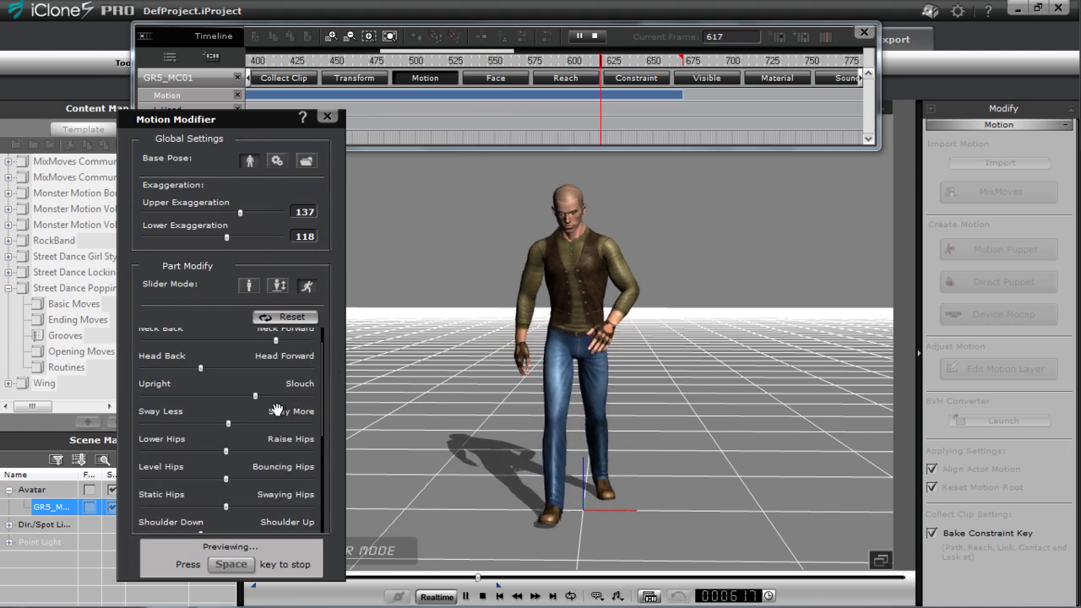
scroll(319, 413, up, 2)
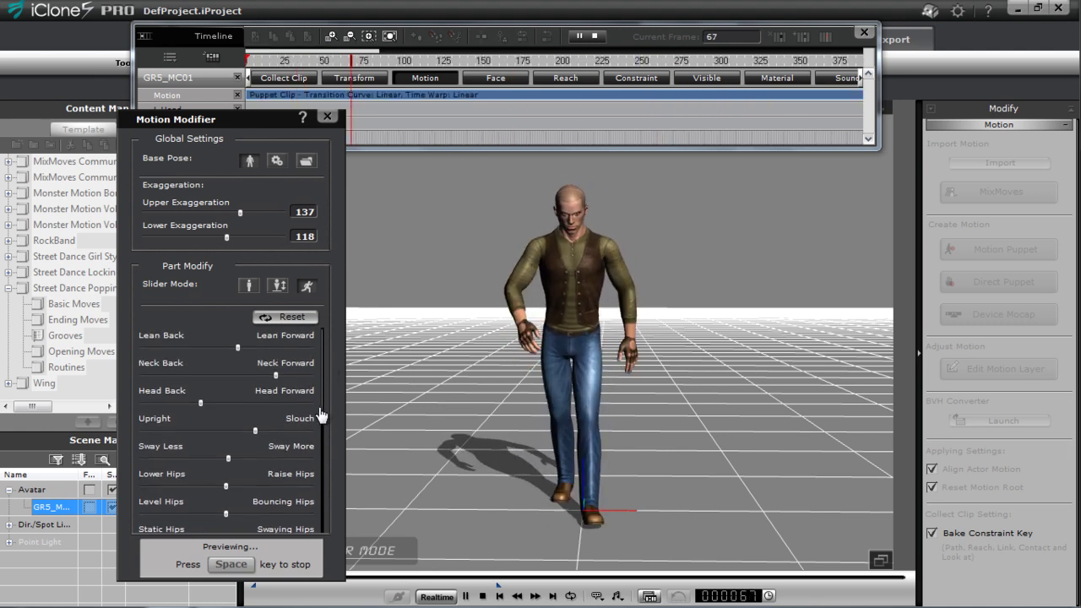
Set the lower-body exaggeration to 115, end the preview and apply the modified posture to the walk clip
drag(322, 414, 328, 478)
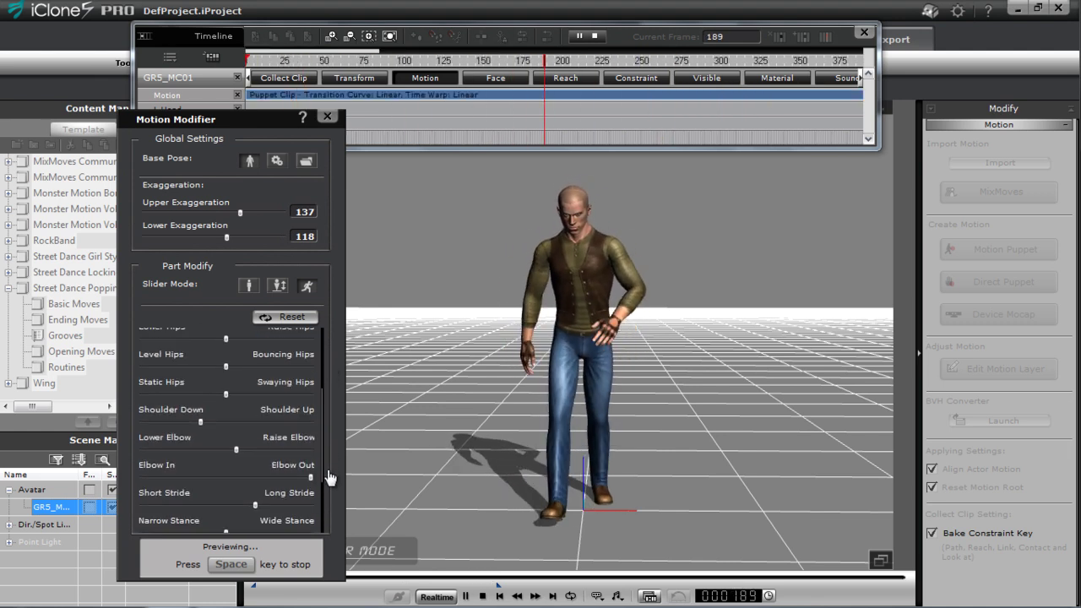
click(223, 237)
drag(226, 236, 225, 244)
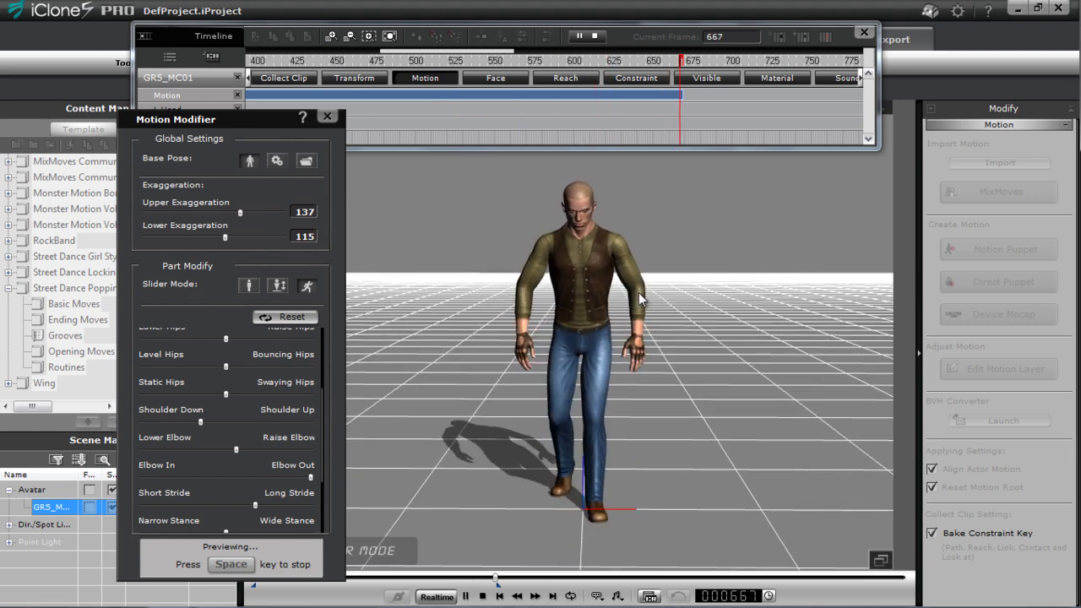
key(space)
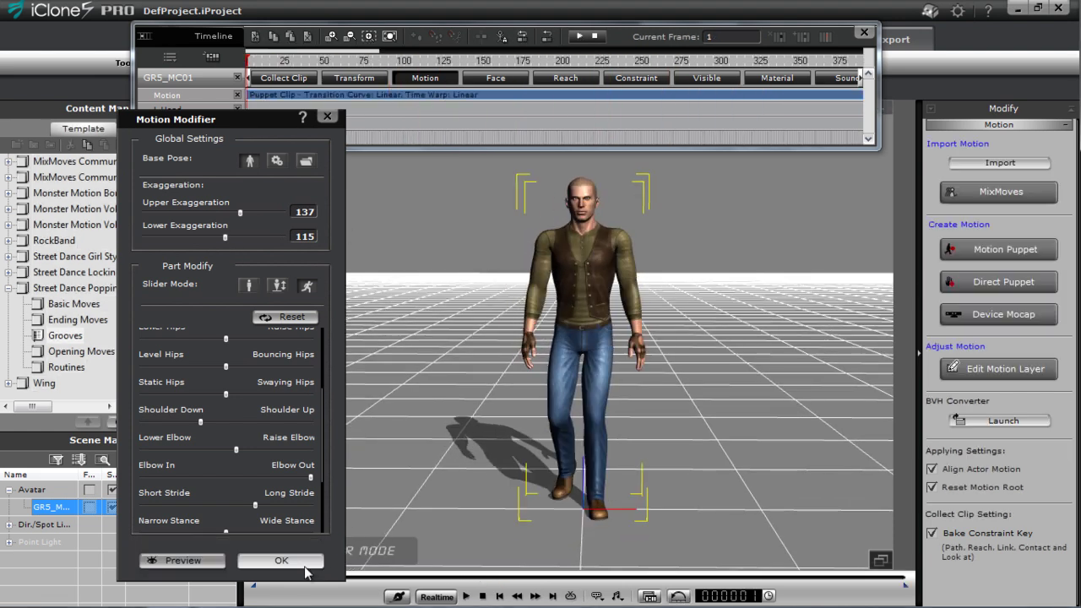
click(280, 562)
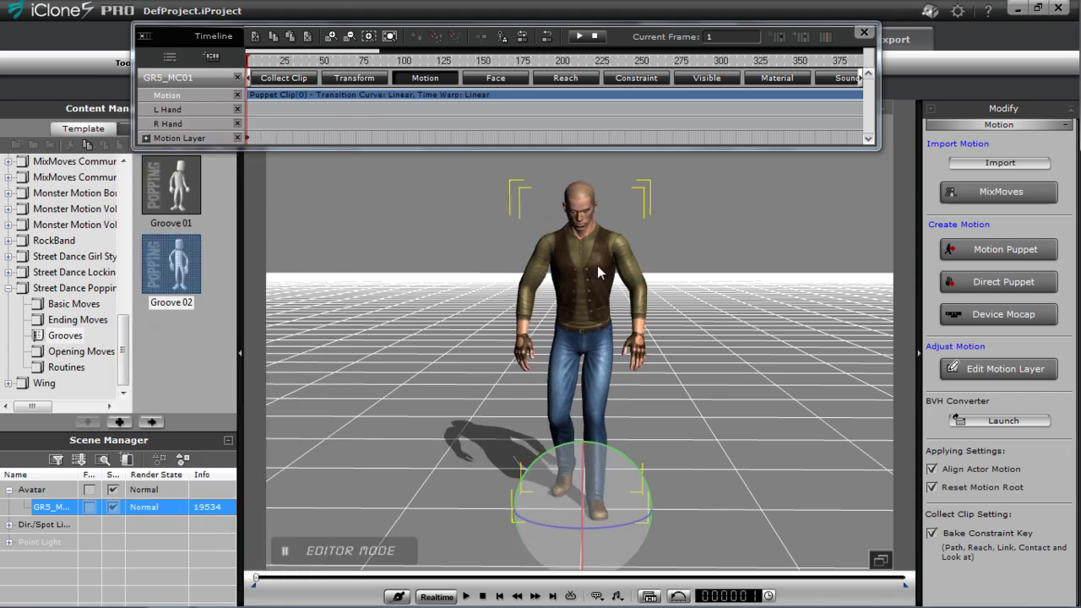
Shorten the character's puppet walk clip in the timeline so it ends at about frame 558
click(252, 72)
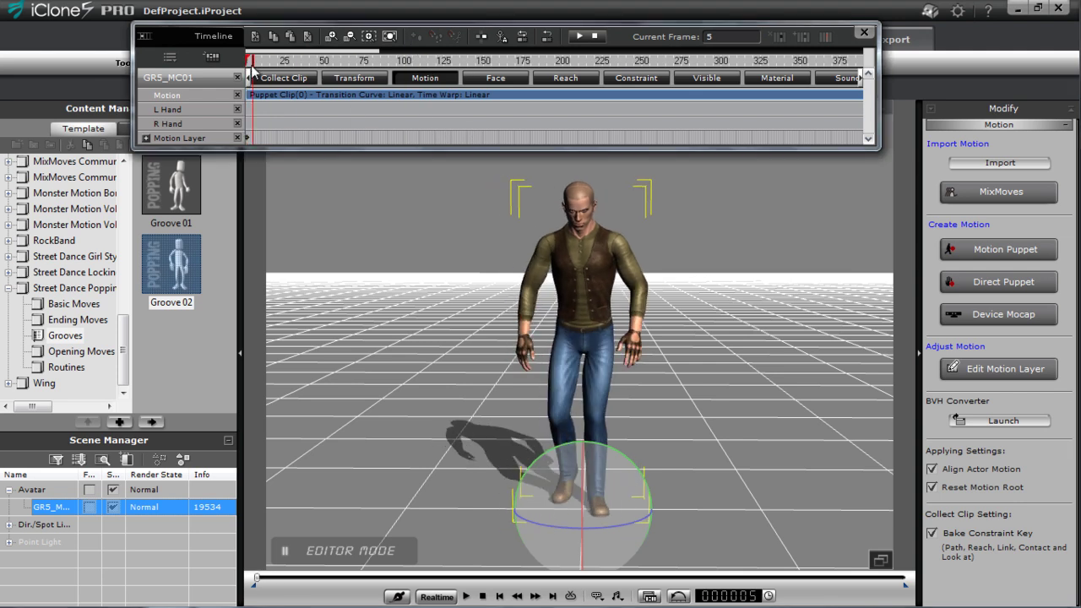
scroll(252, 69, up, 3)
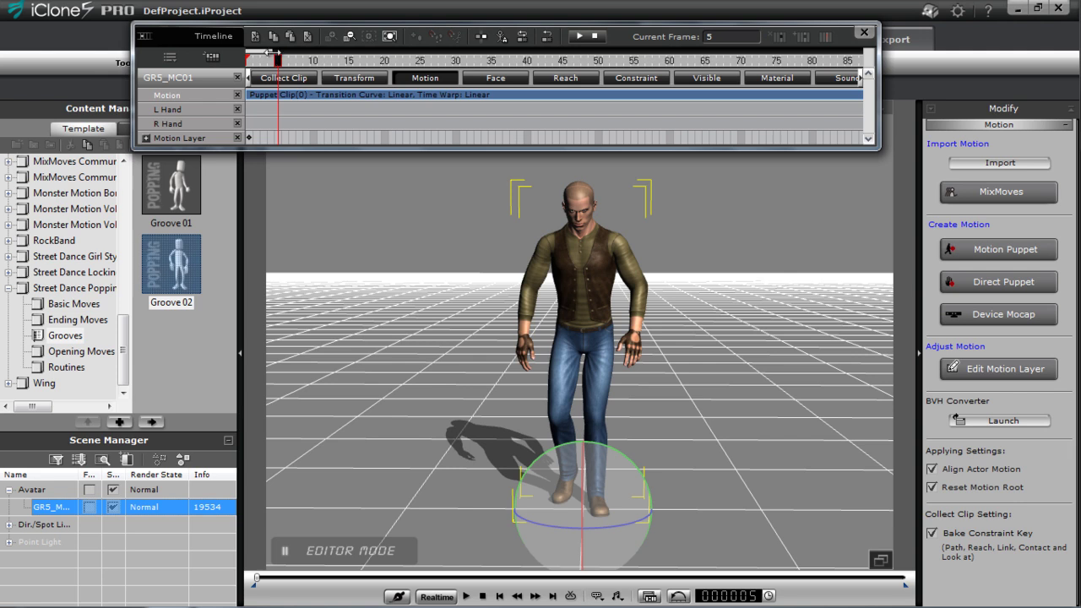
drag(271, 52, 686, 95)
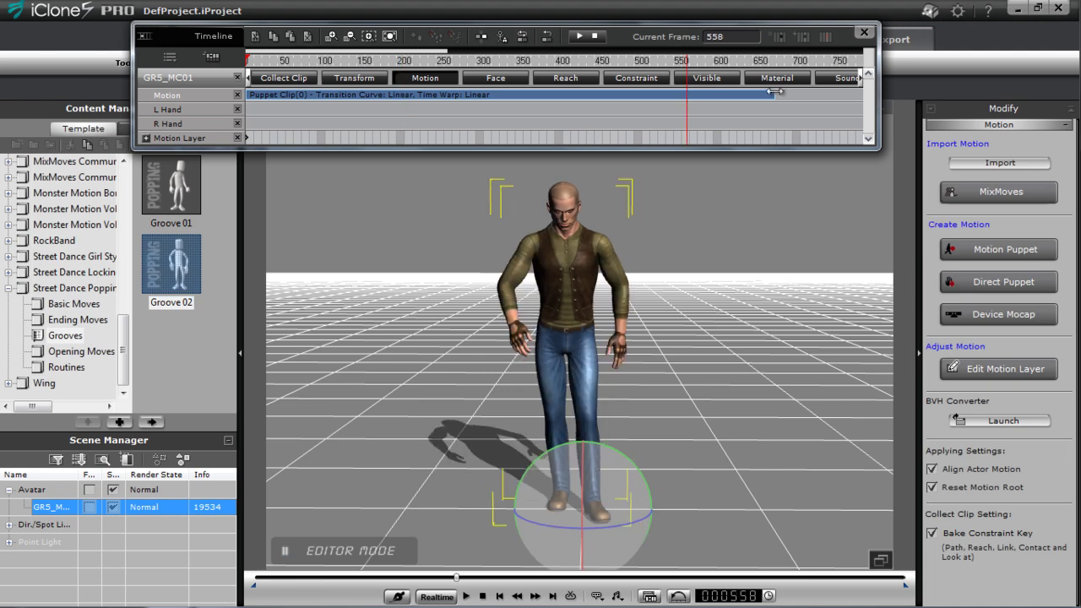
drag(775, 91, 566, 107)
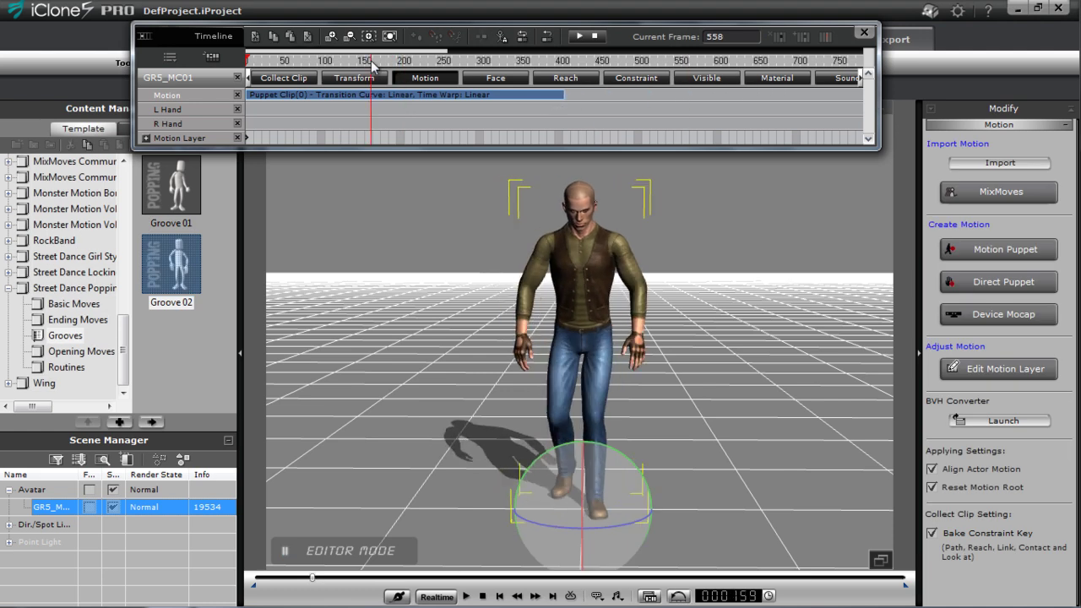
drag(371, 60, 304, 60)
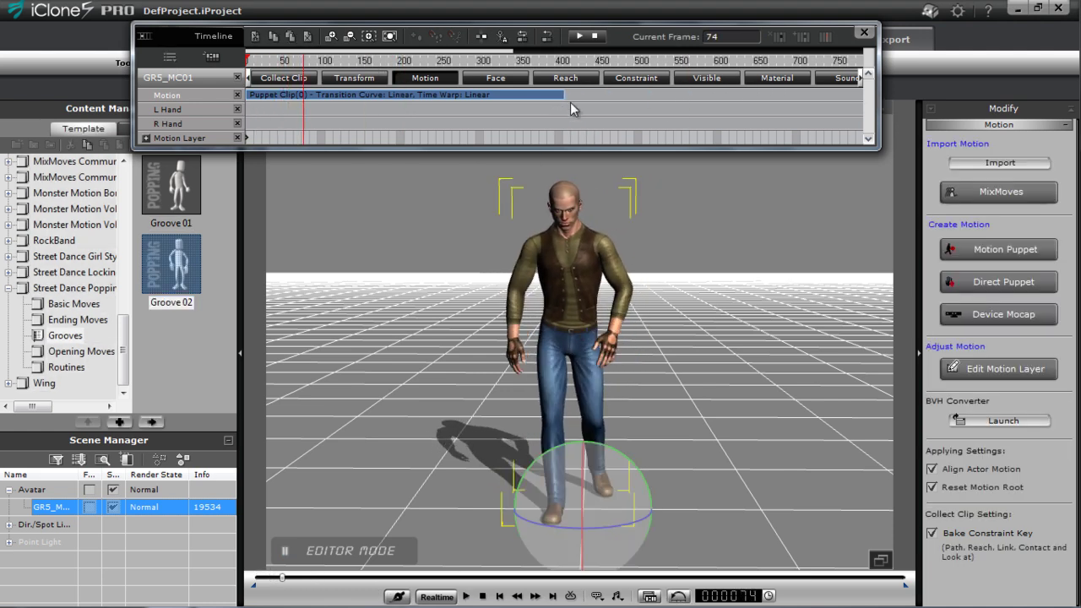
drag(565, 97, 690, 99)
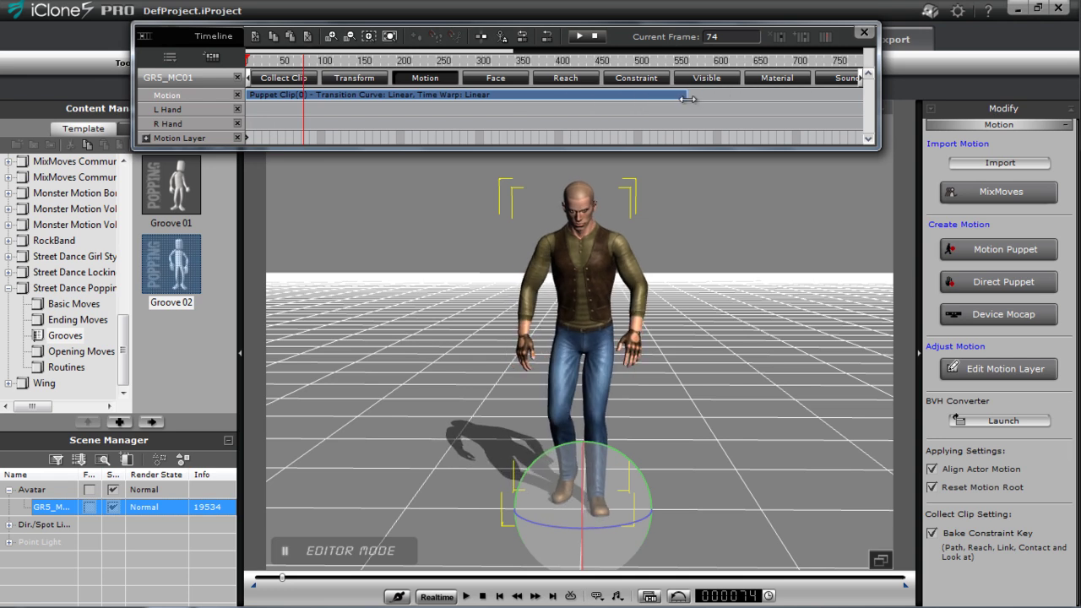
Play back part of the shortened walk and return to the first frame
key(space)
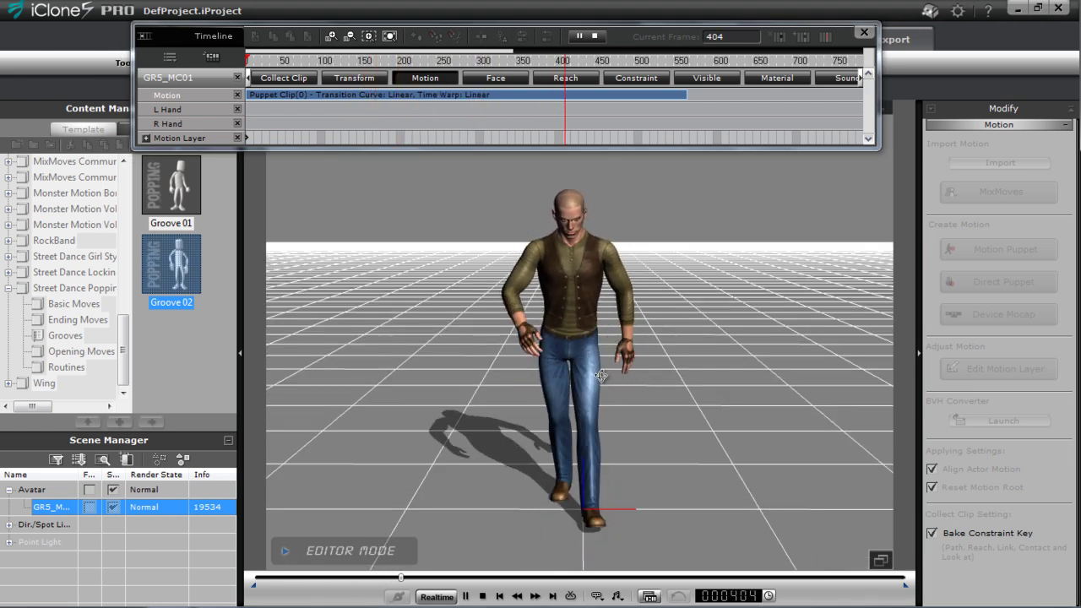
key(space)
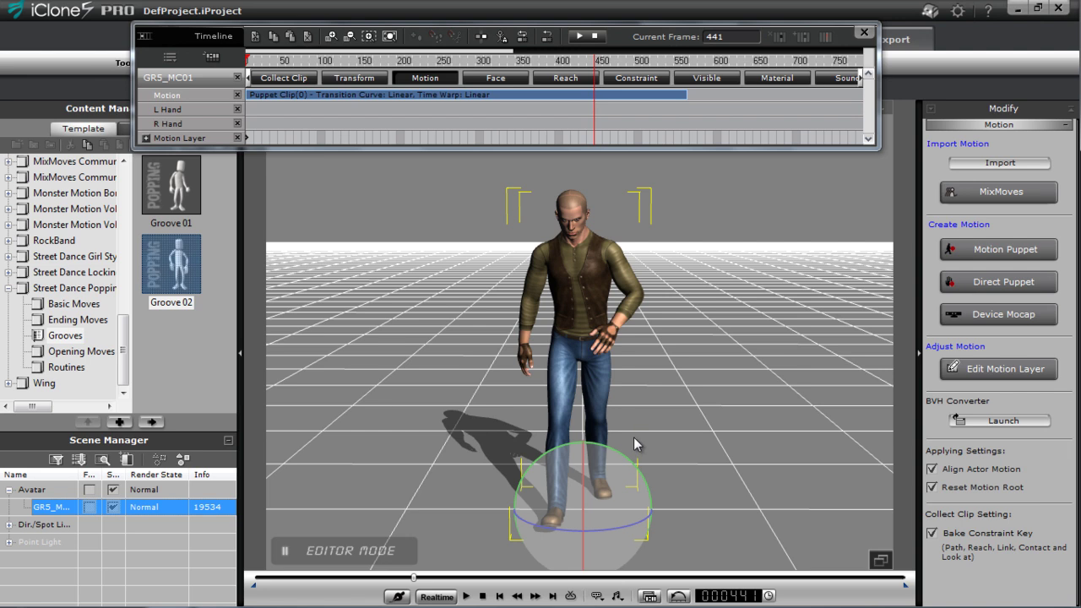
click(499, 597)
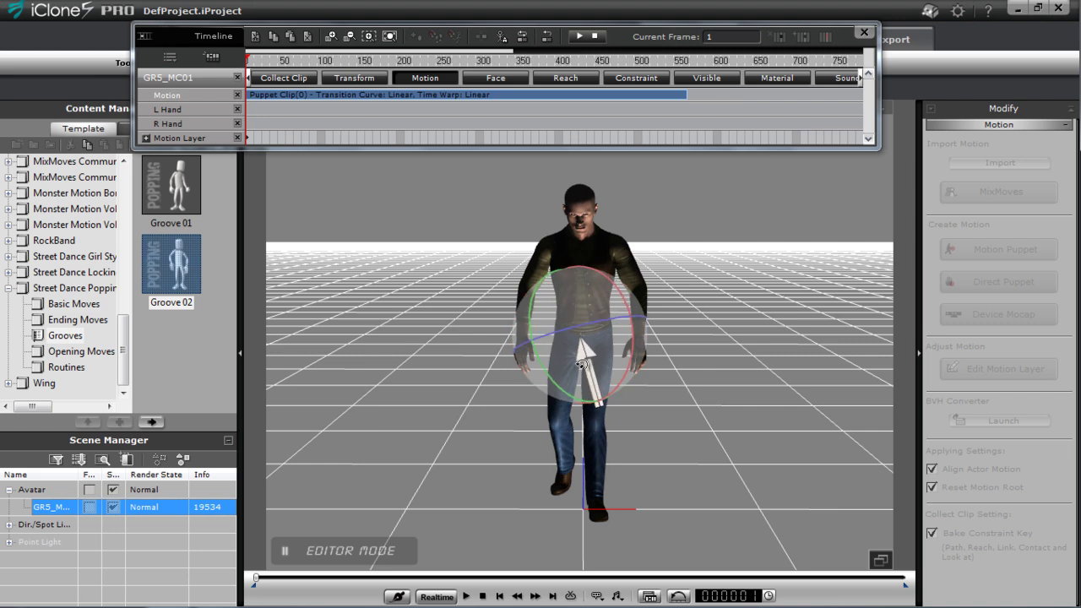
Redirect the scene light so the character is mostly in shadow, and play back the walk with the timeline closed
click(588, 375)
scroll(629, 399, up, 3)
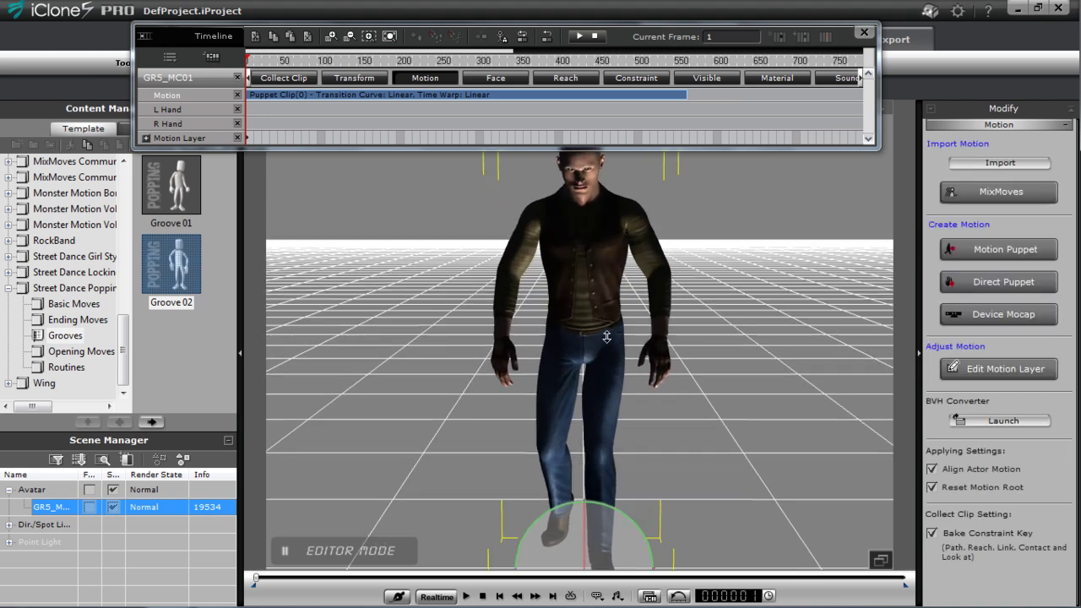
click(864, 32)
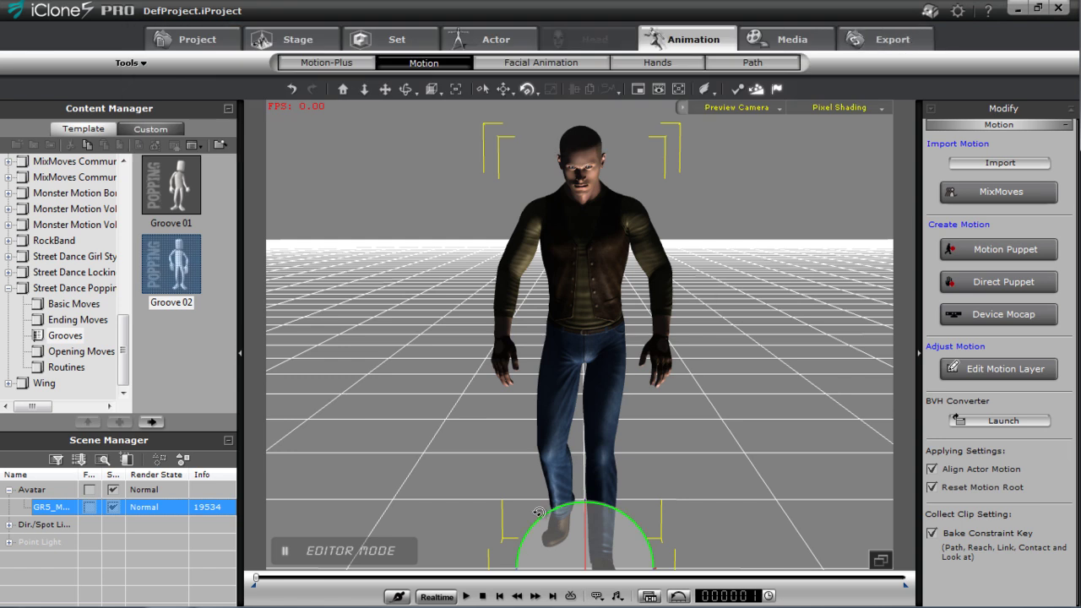
right_drag(439, 498, 417, 508)
click(469, 597)
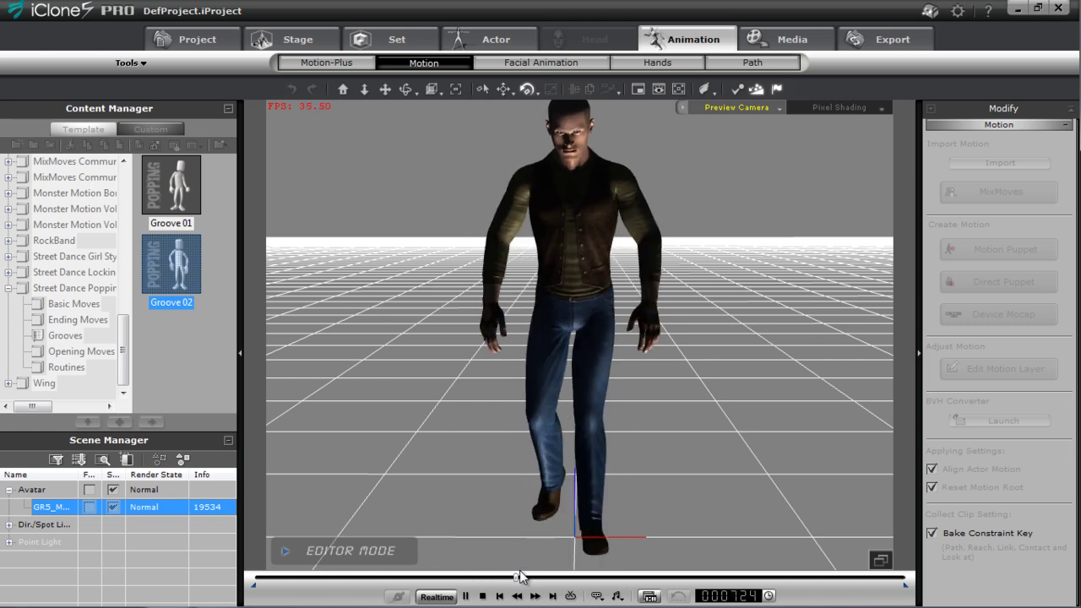
click(469, 597)
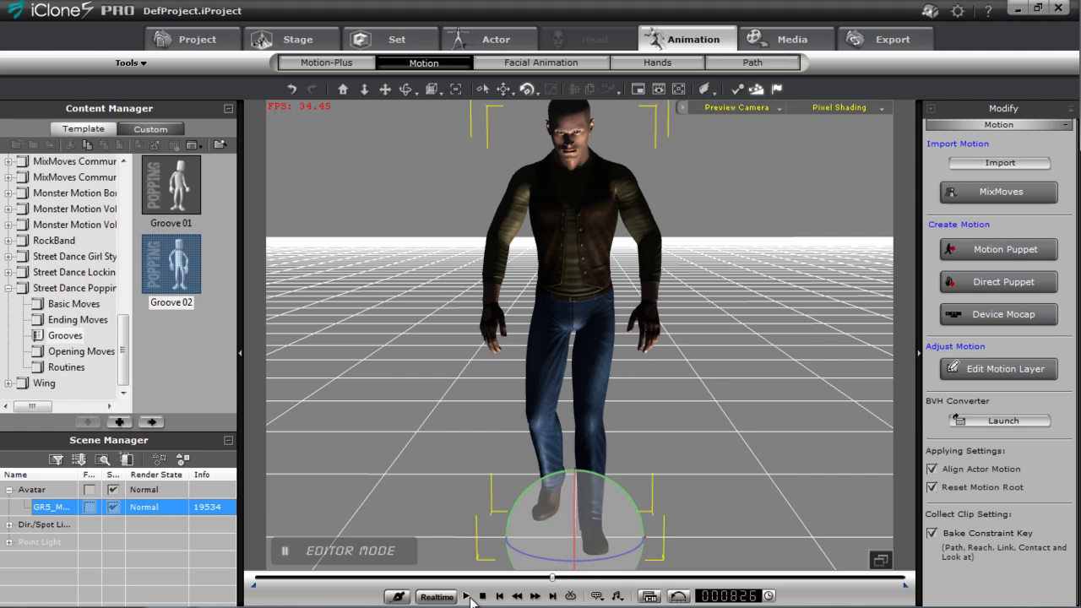